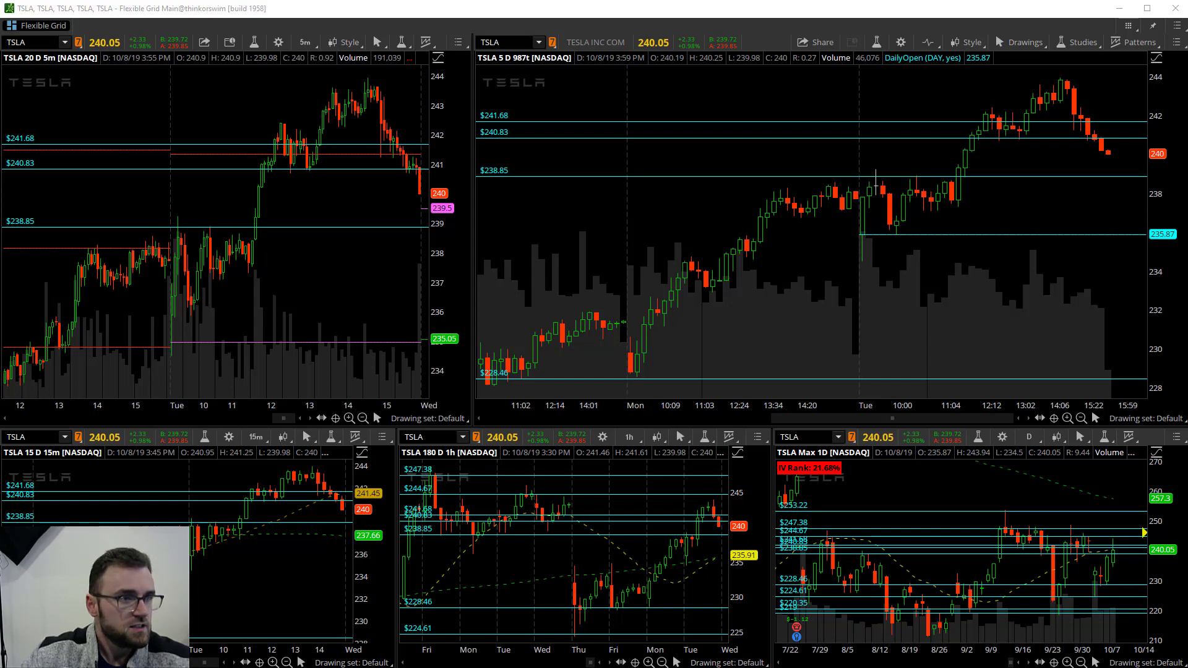
# - Bring the All Products window with the TSLA option chain over the charts and widen its position list's Instrument column
pyautogui.hotkey('alt', 'Tab')
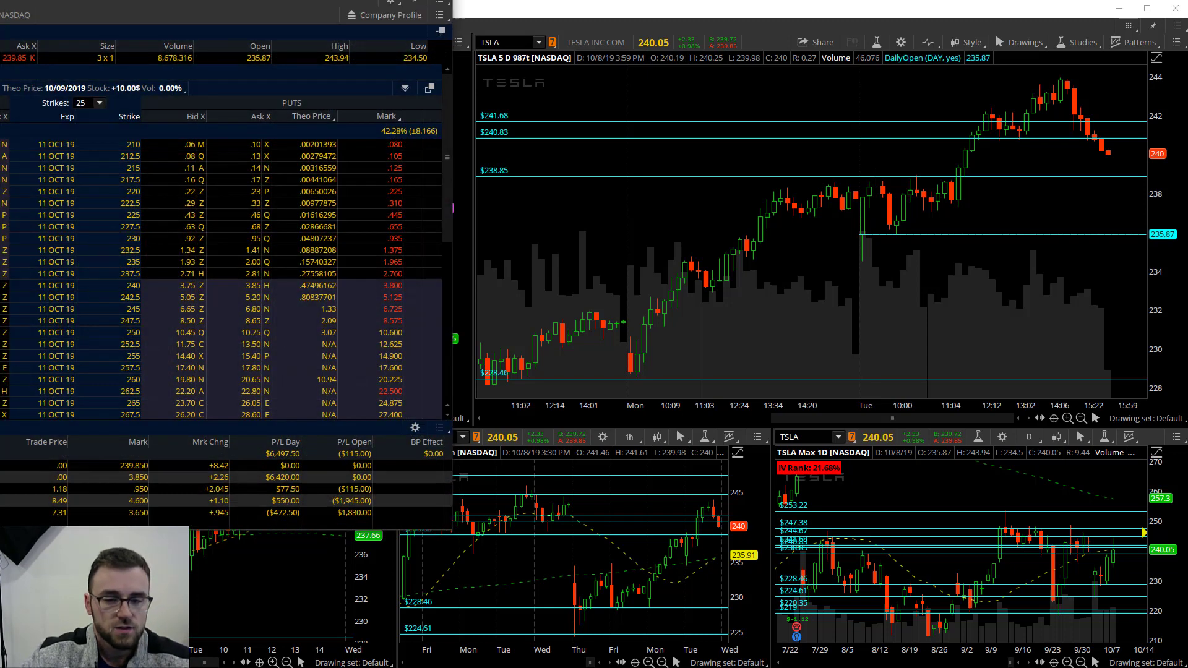
pyautogui.moveTo(347, 7); pyautogui.dragTo(442, 30)
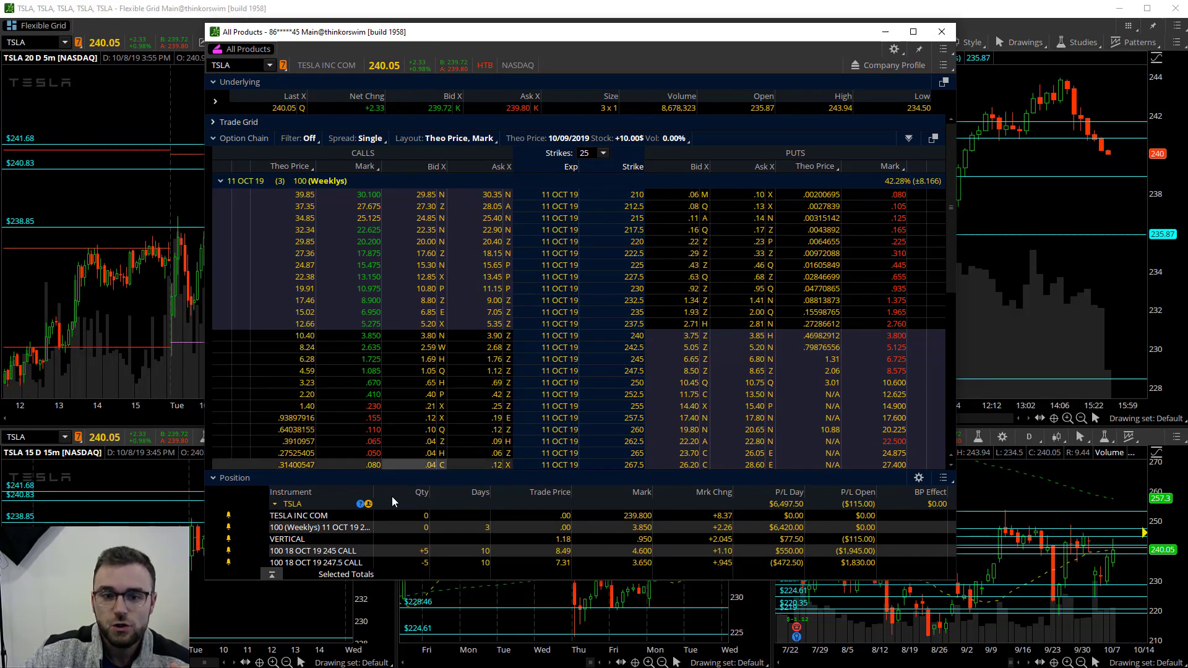
pyautogui.moveTo(375, 492); pyautogui.dragTo(407, 503)
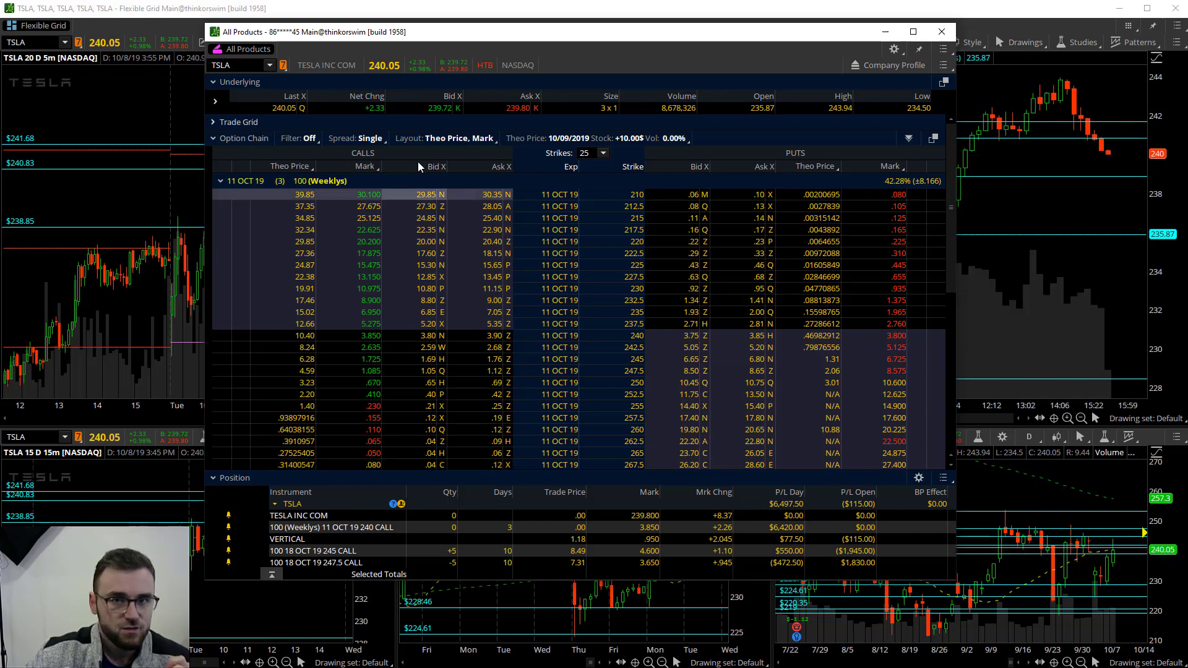
pyautogui.moveTo(544, 34); pyautogui.dragTo(746, 113)
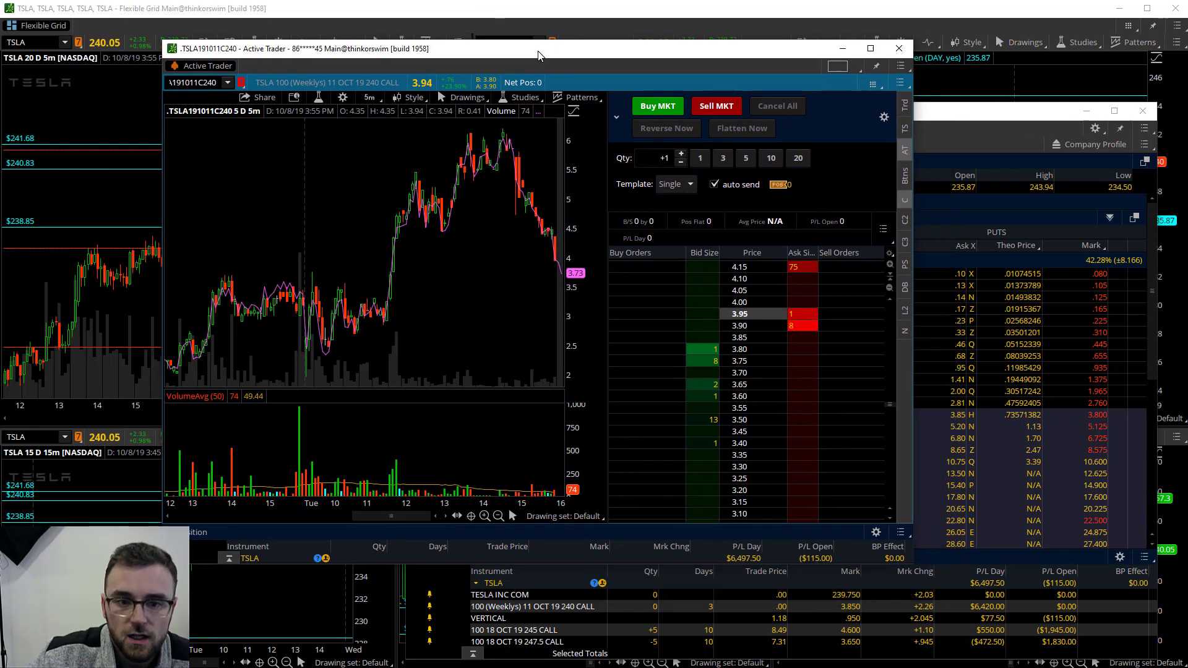
# - Minimize the option chain window, enlarge the 11 OCT 19 240 call's Active Trader window and expand its position list
pyautogui.moveTo(538, 55); pyautogui.dragTo(591, 57)
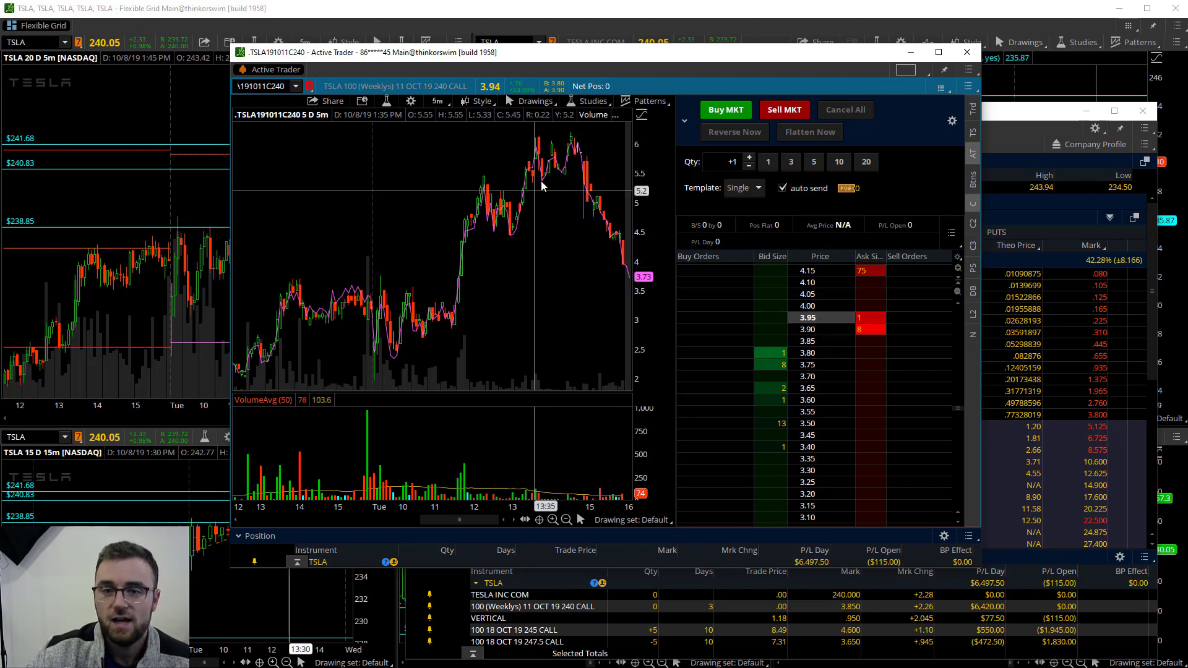
pyautogui.click(778, 360)
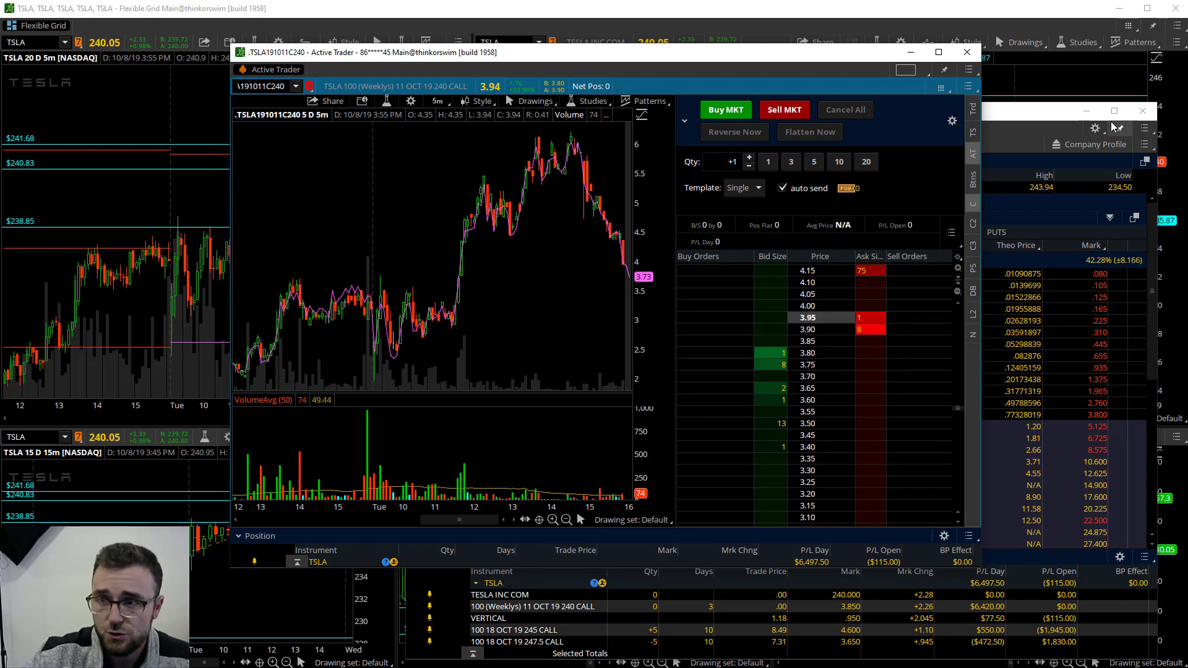
pyautogui.click(1089, 114)
pyautogui.moveTo(619, 52); pyautogui.dragTo(568, 41)
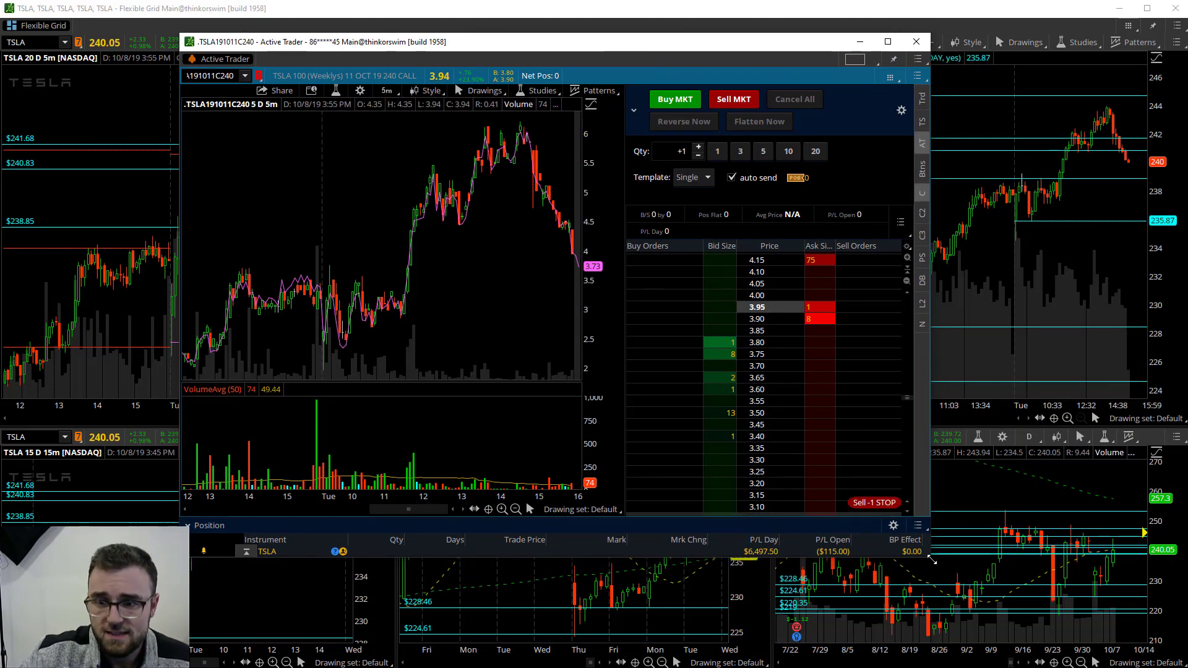
pyautogui.moveTo(930, 557); pyautogui.dragTo(981, 589)
pyautogui.click(269, 578)
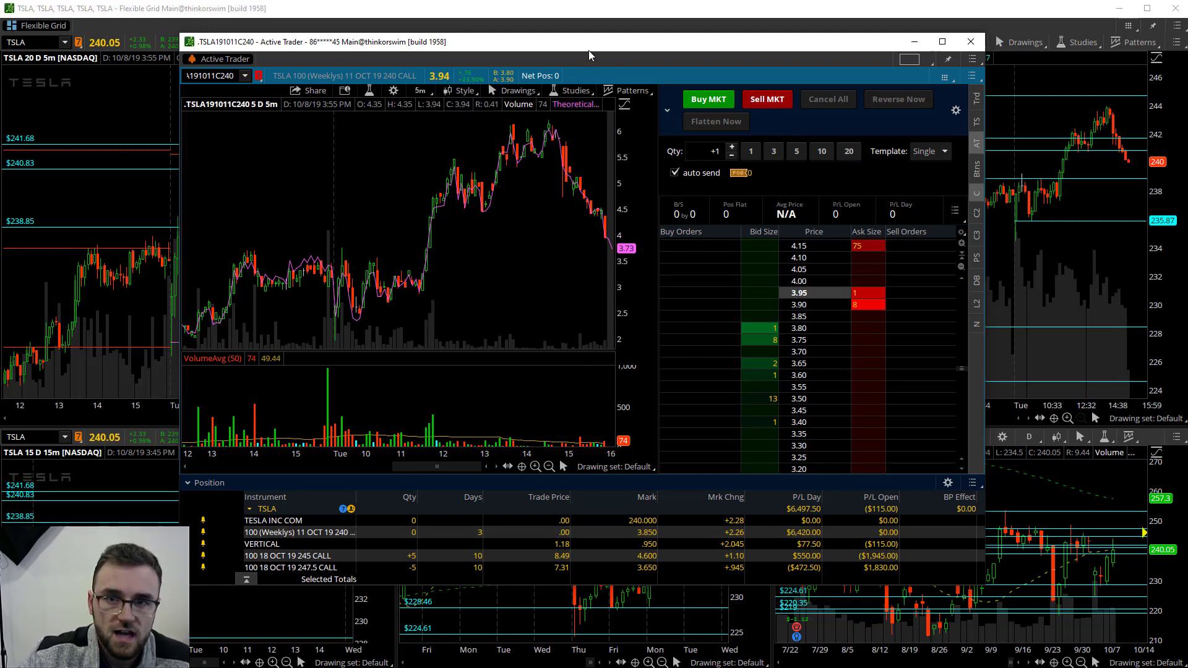
pyautogui.moveTo(591, 51); pyautogui.dragTo(444, 89)
pyautogui.click(444, 89)
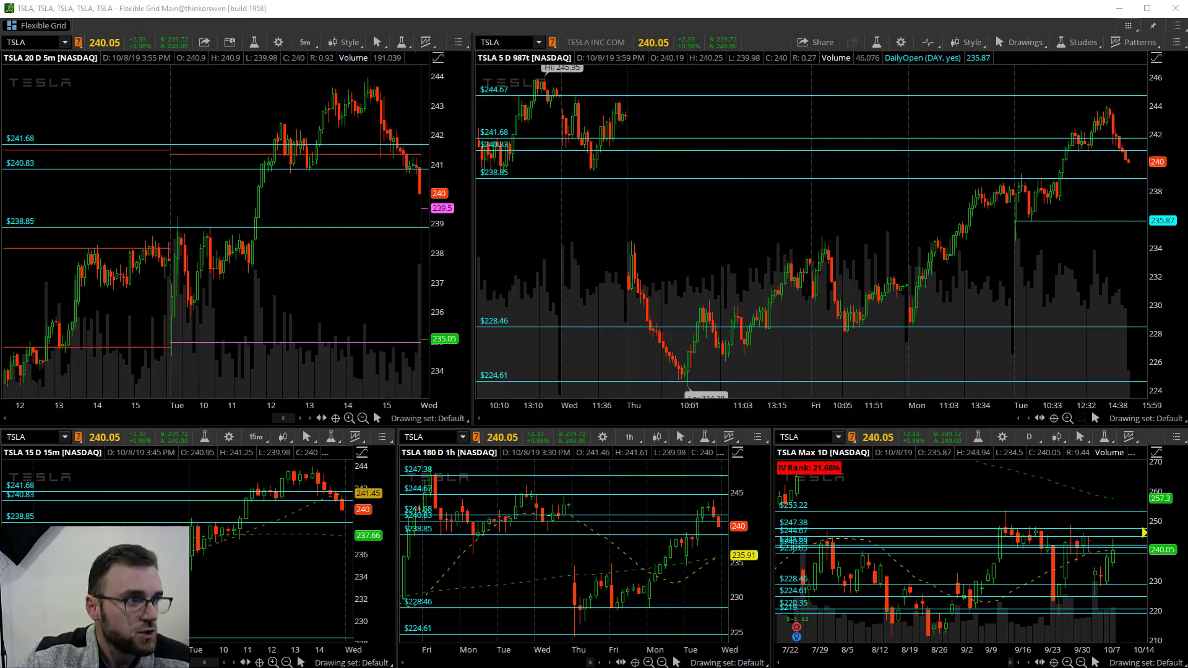
# - Rescale the price axis of the TSLA 5-day 987-tick chart to examine the swings and price levels since last week
pyautogui.click(730, 242)
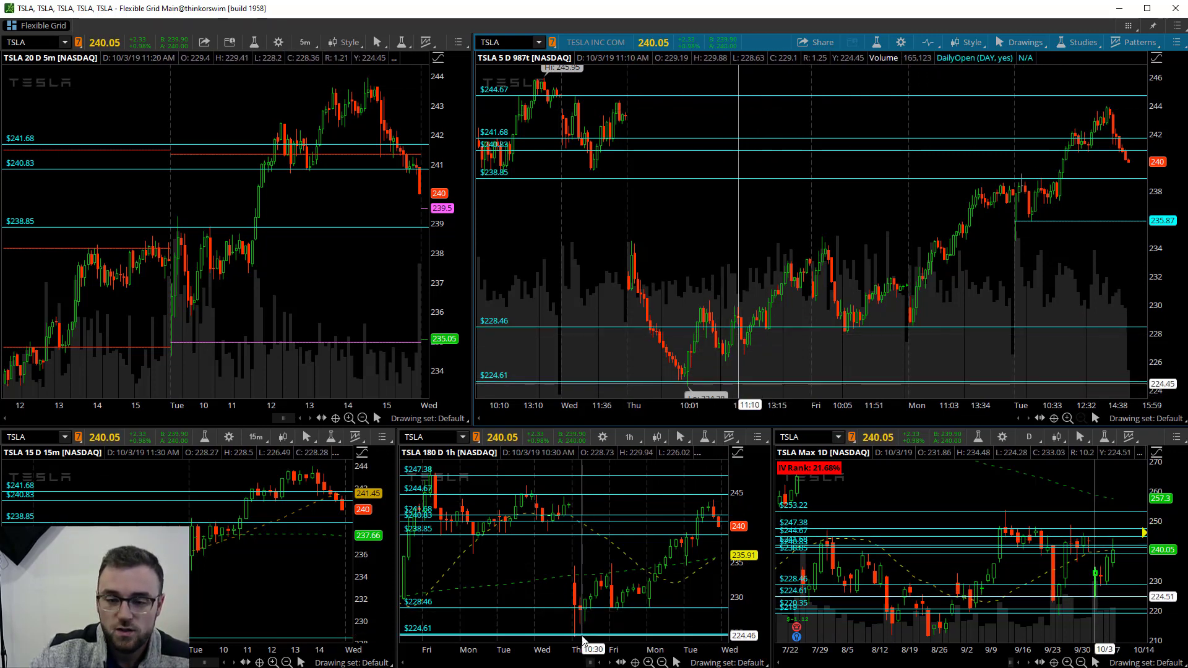
pyautogui.moveTo(1164, 180); pyautogui.dragTo(1127, 239)
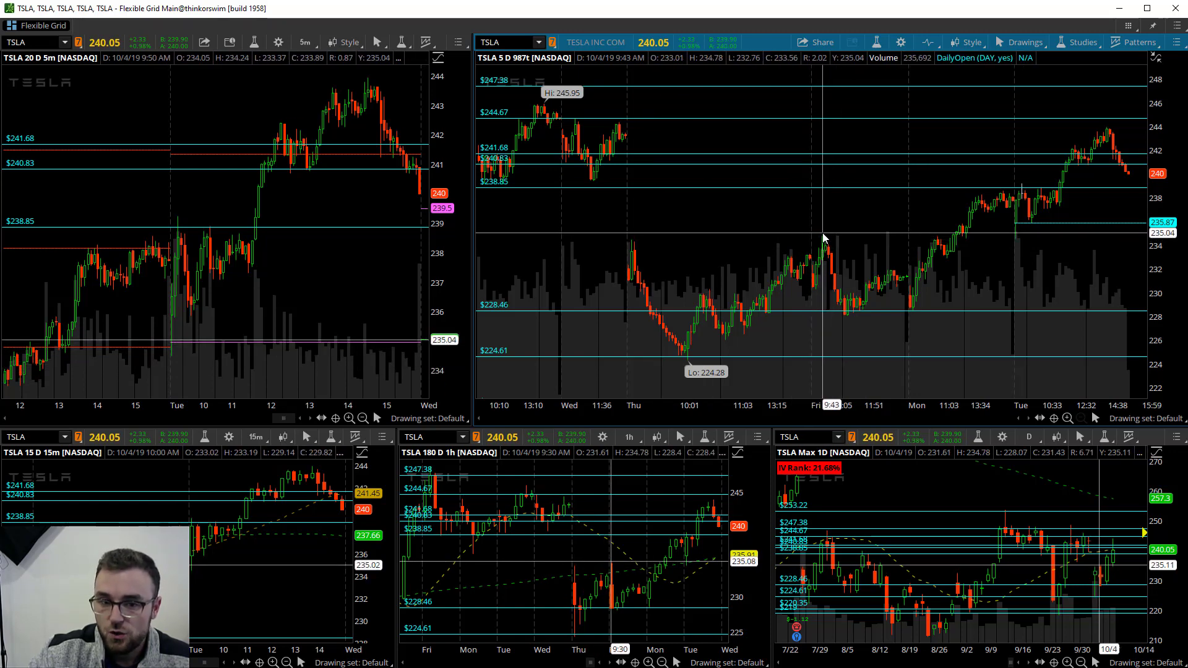
pyautogui.click(842, 311)
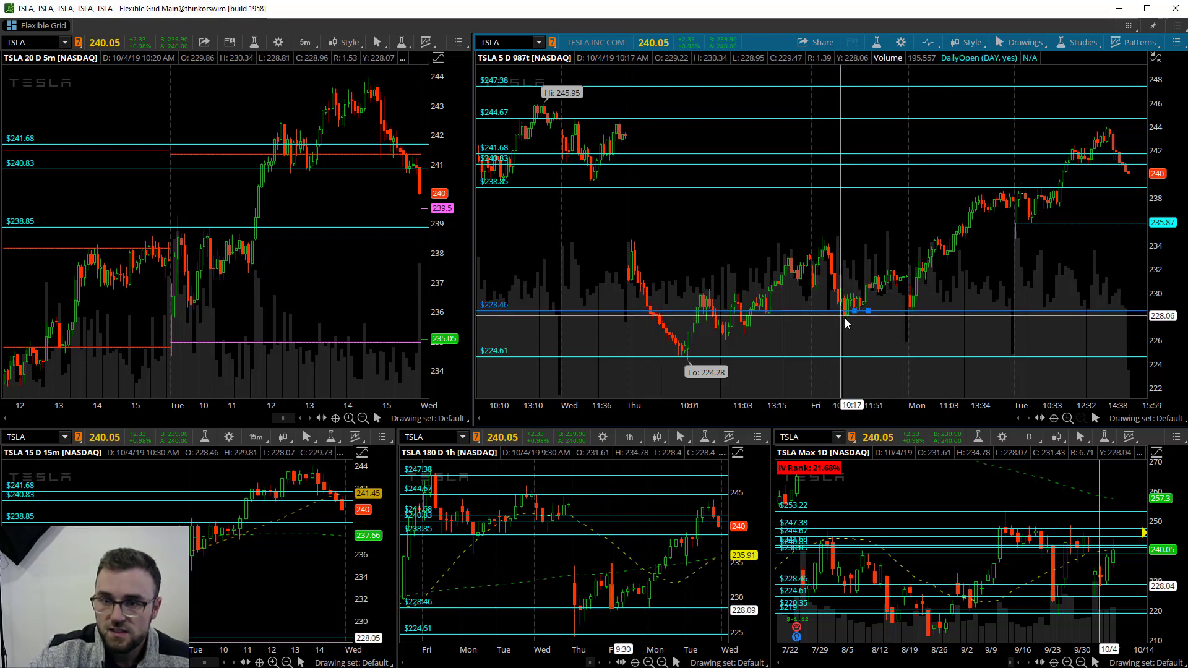
pyautogui.click(838, 317)
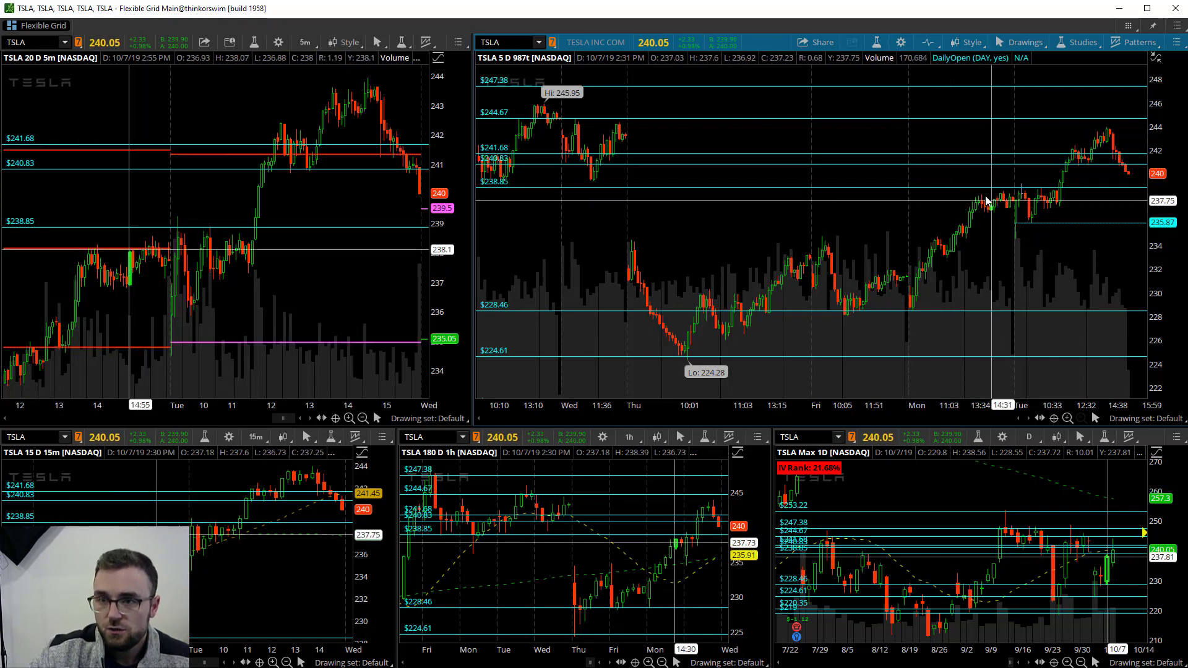
pyautogui.moveTo(1169, 227); pyautogui.dragTo(1015, 246)
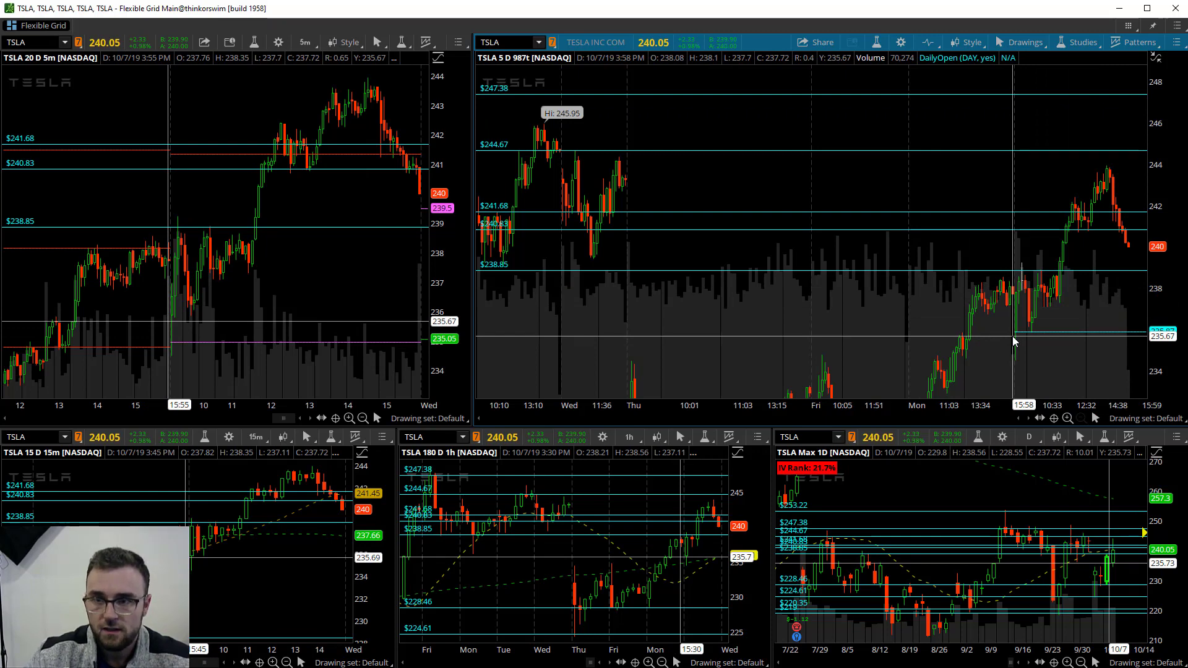
pyautogui.moveTo(1172, 271); pyautogui.dragTo(1170, 241)
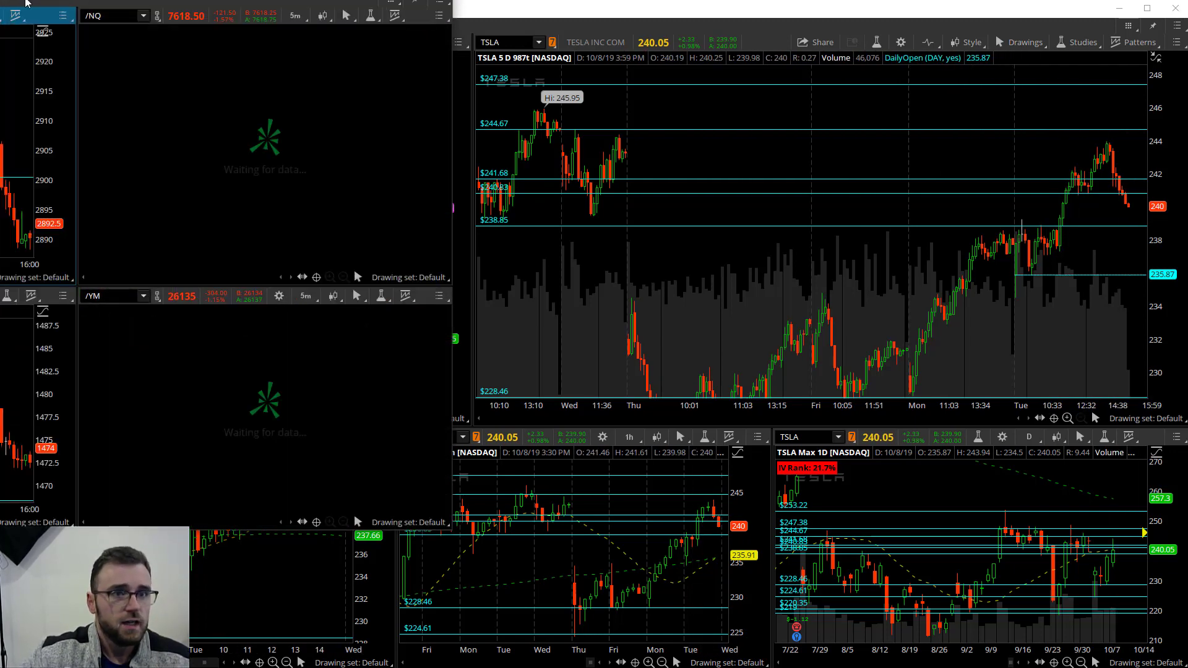
# - Enlarge the index futures grid window and maximize its /NQ chart with a time range covering several days
pyautogui.moveTo(68, 7); pyautogui.dragTo(539, 35)
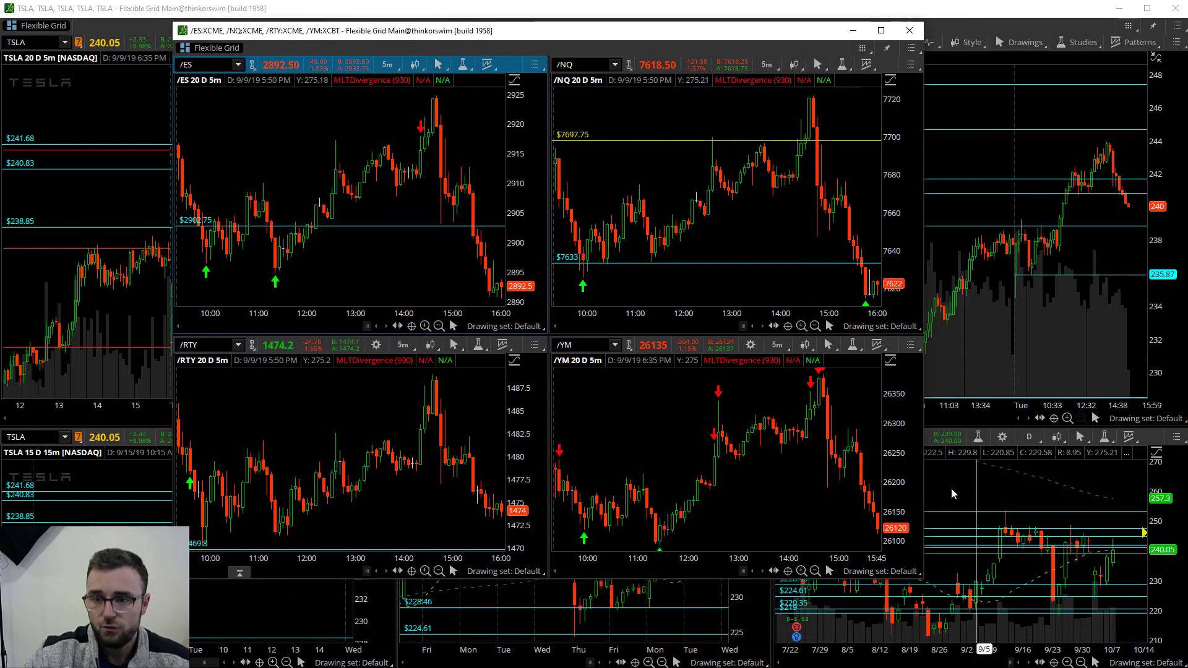
pyautogui.moveTo(924, 579); pyautogui.dragTo(1124, 646)
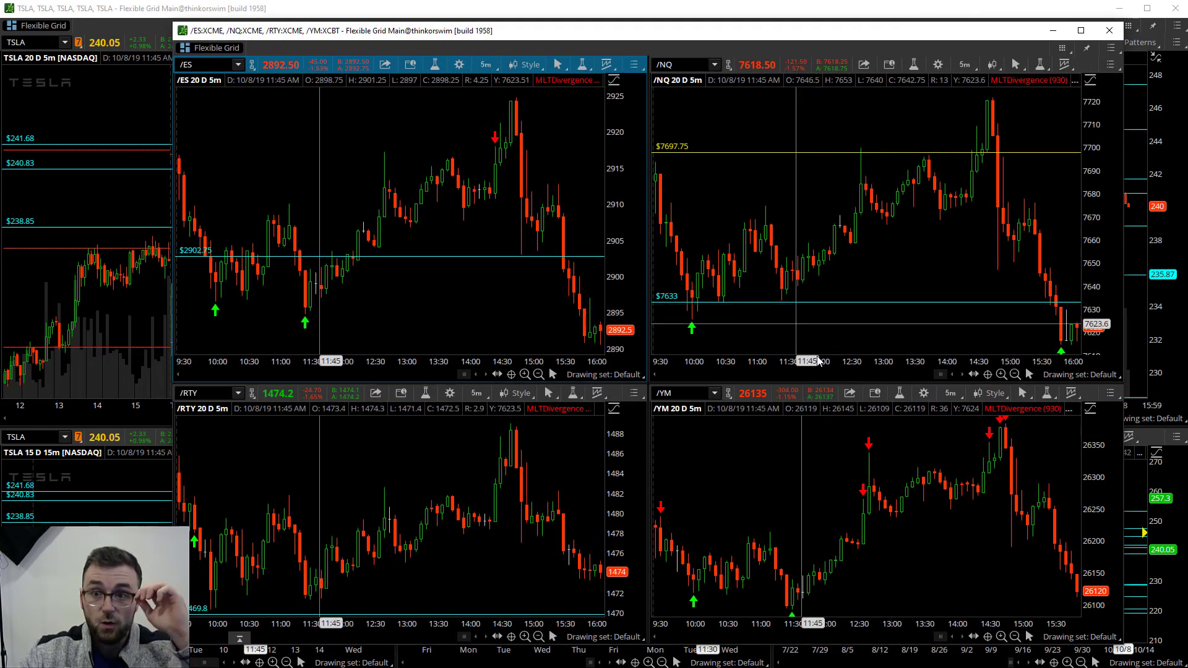
pyautogui.rightClick(747, 69)
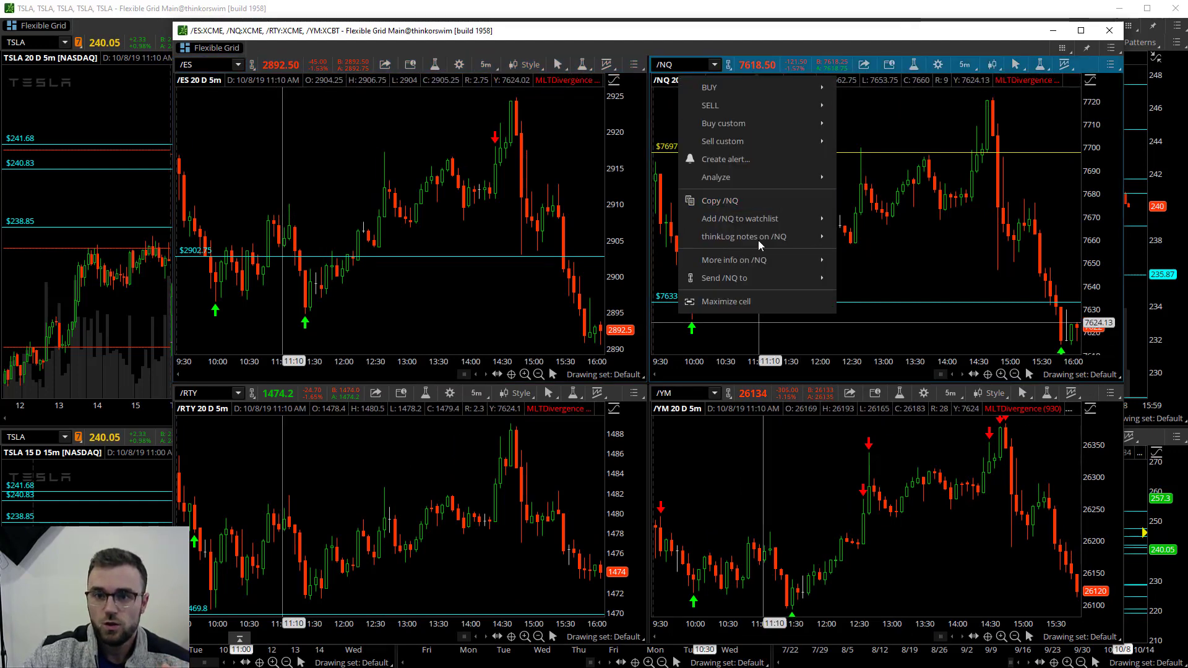
pyautogui.click(758, 302)
pyautogui.moveTo(611, 620); pyautogui.dragTo(483, 622)
# - Place the /NQ window over the TSLA tick chart and shrink it for comparison with the TSLA 5-minute chart
pyautogui.moveTo(756, 33); pyautogui.dragTo(573, 221)
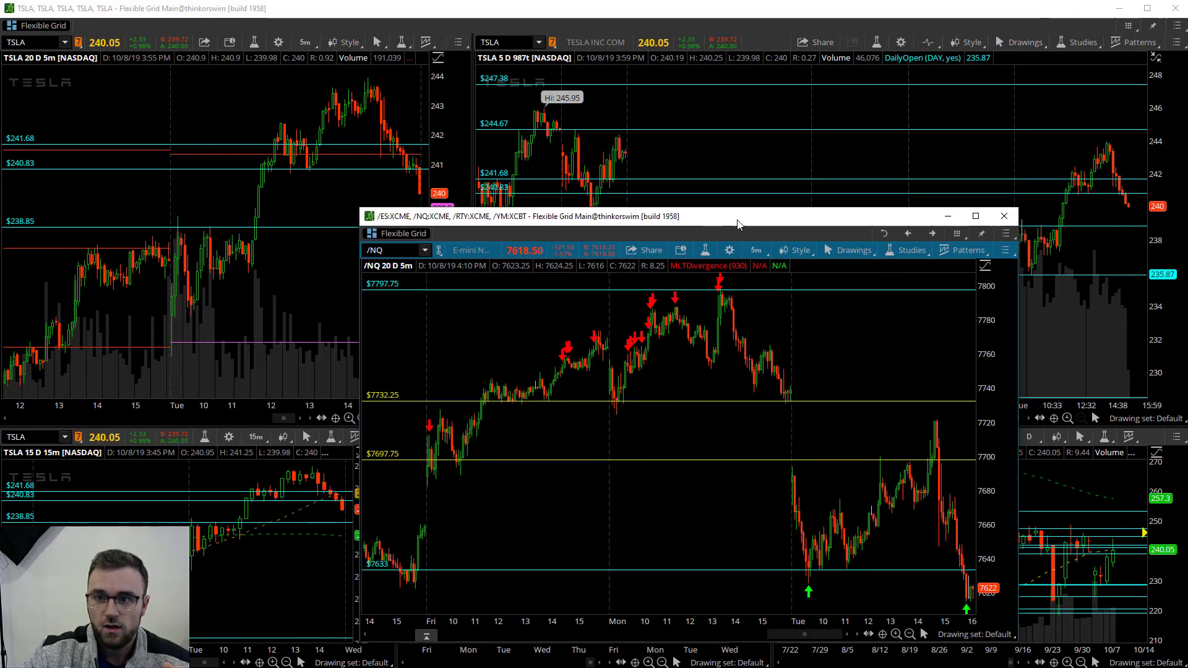
pyautogui.moveTo(740, 223); pyautogui.dragTo(581, 74)
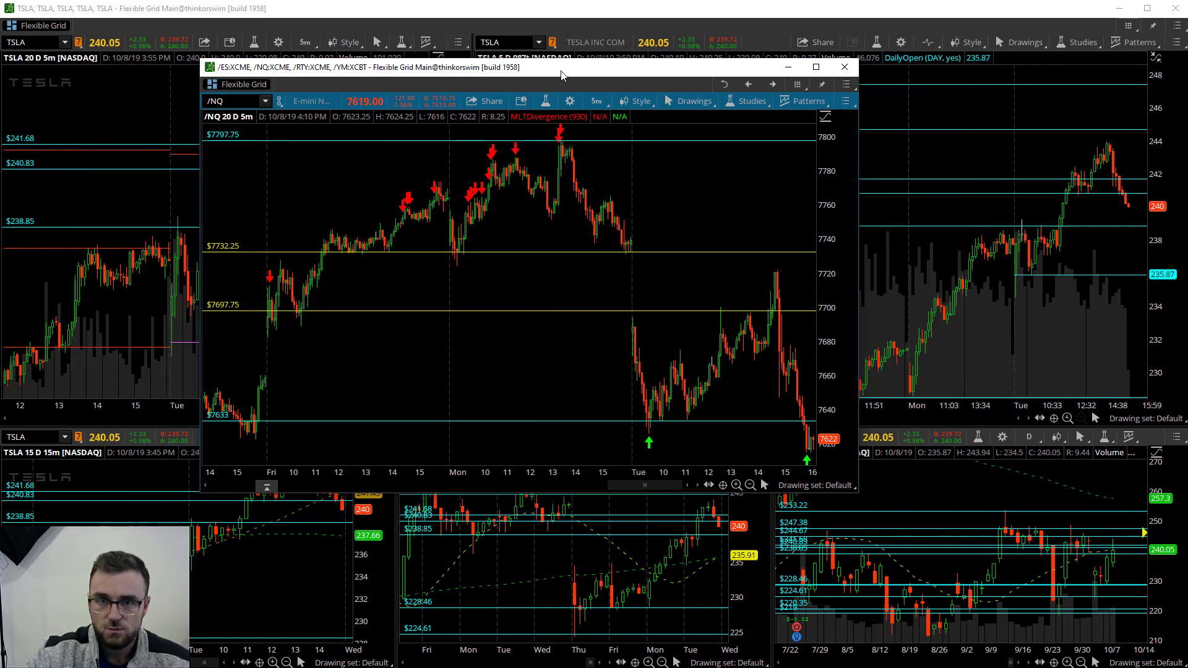
pyautogui.moveTo(581, 67); pyautogui.dragTo(854, 39)
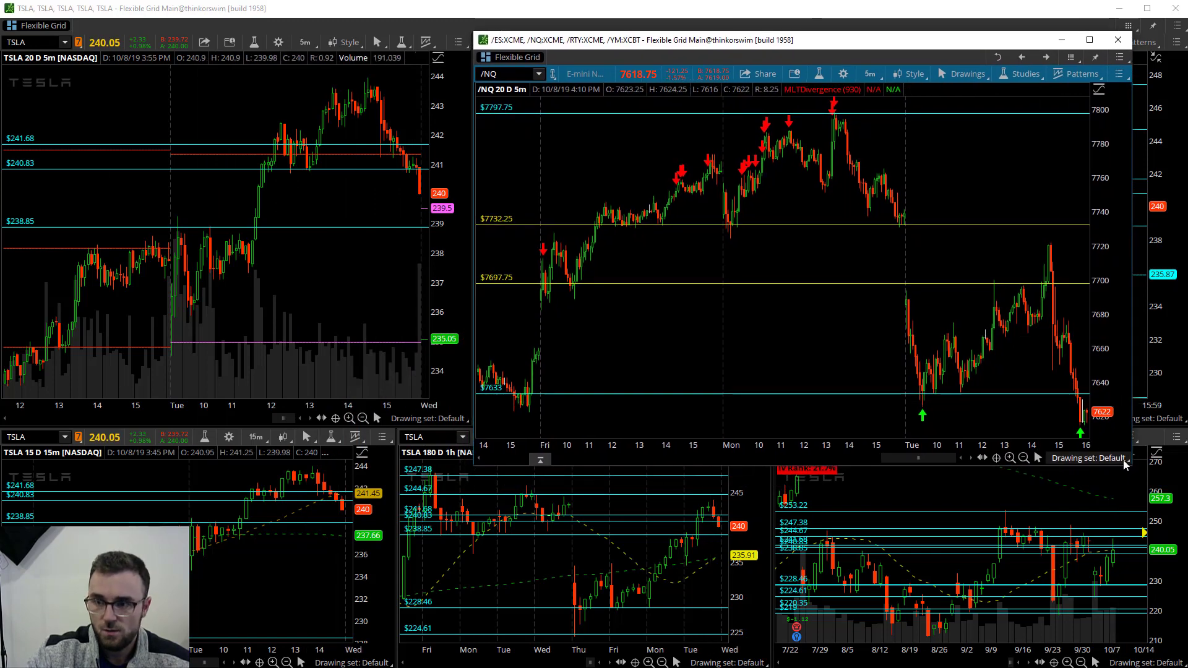
pyautogui.moveTo(1130, 463); pyautogui.dragTo(942, 420)
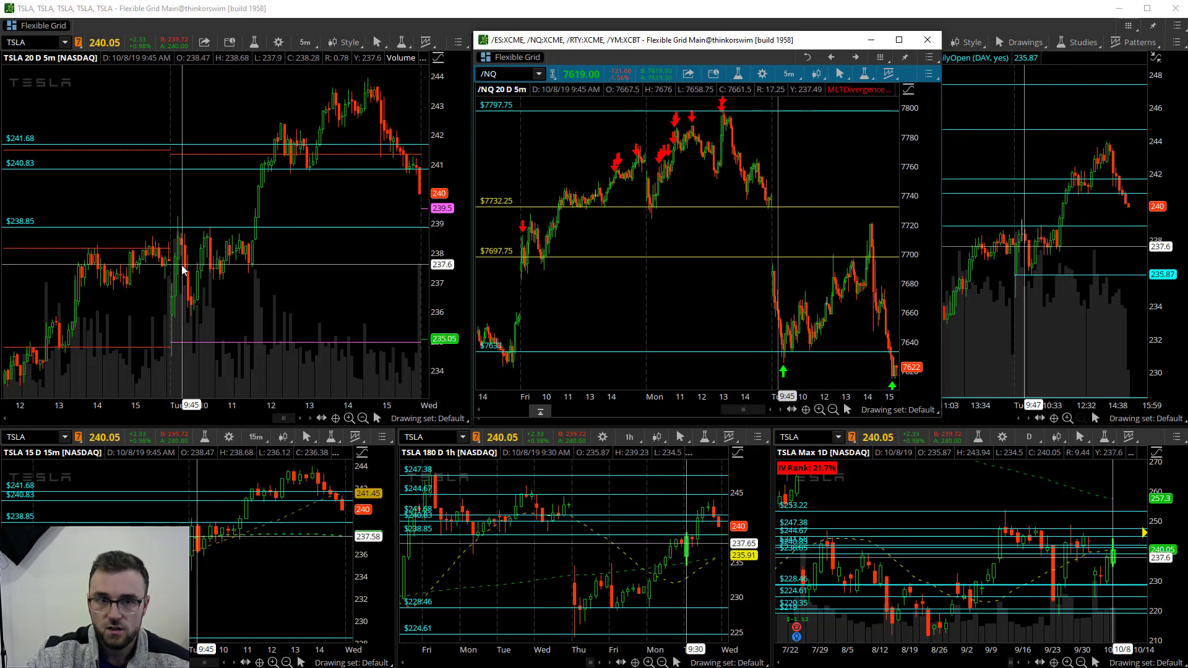
# - Close the separate /NQ window and rescale the TSLA 5-minute chart's time axis to focus on Tuesday's session
pyautogui.moveTo(285, 410); pyautogui.dragTo(329, 409)
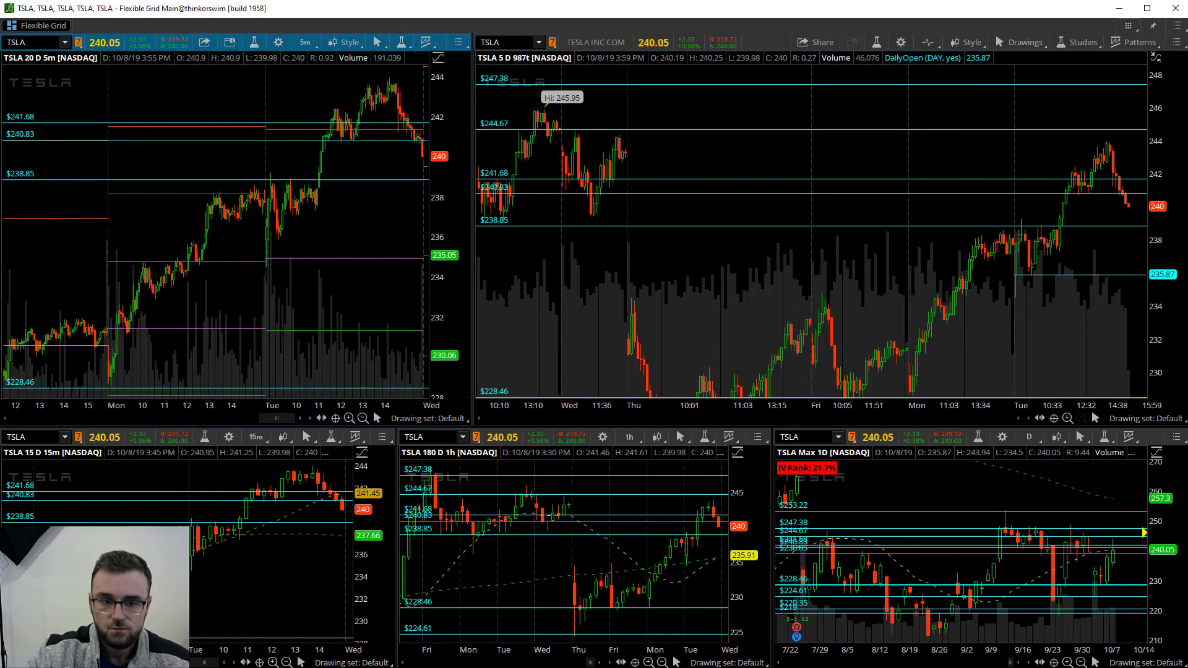
pyautogui.hotkey('alt', 'Tab')
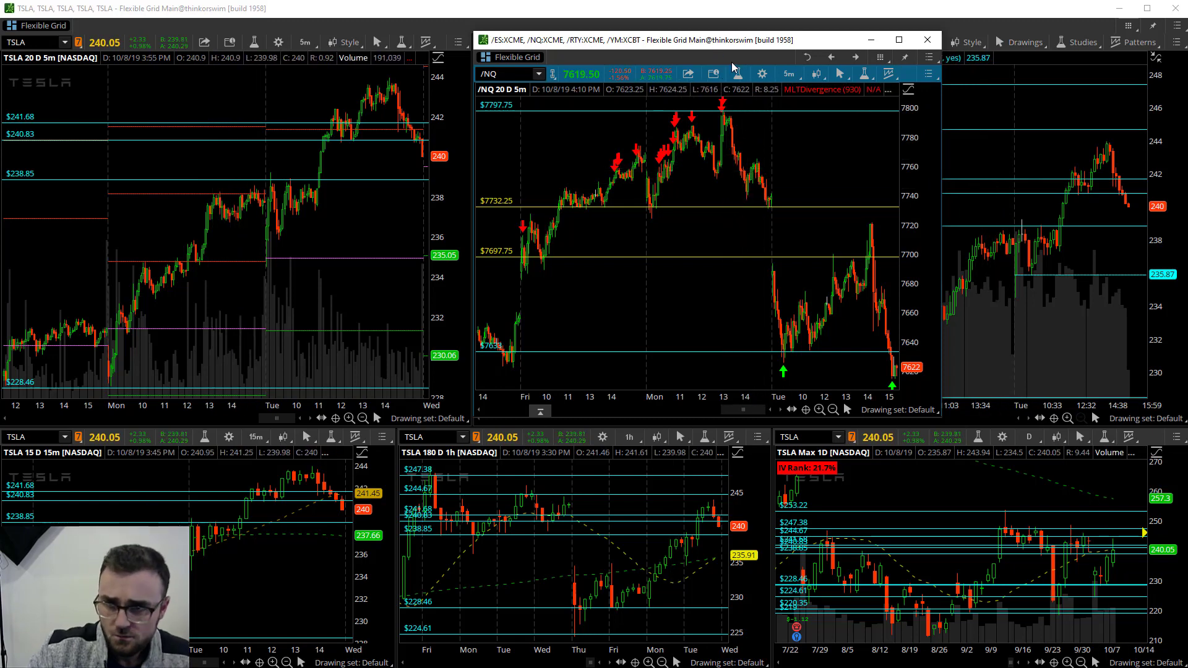
pyautogui.click(927, 40)
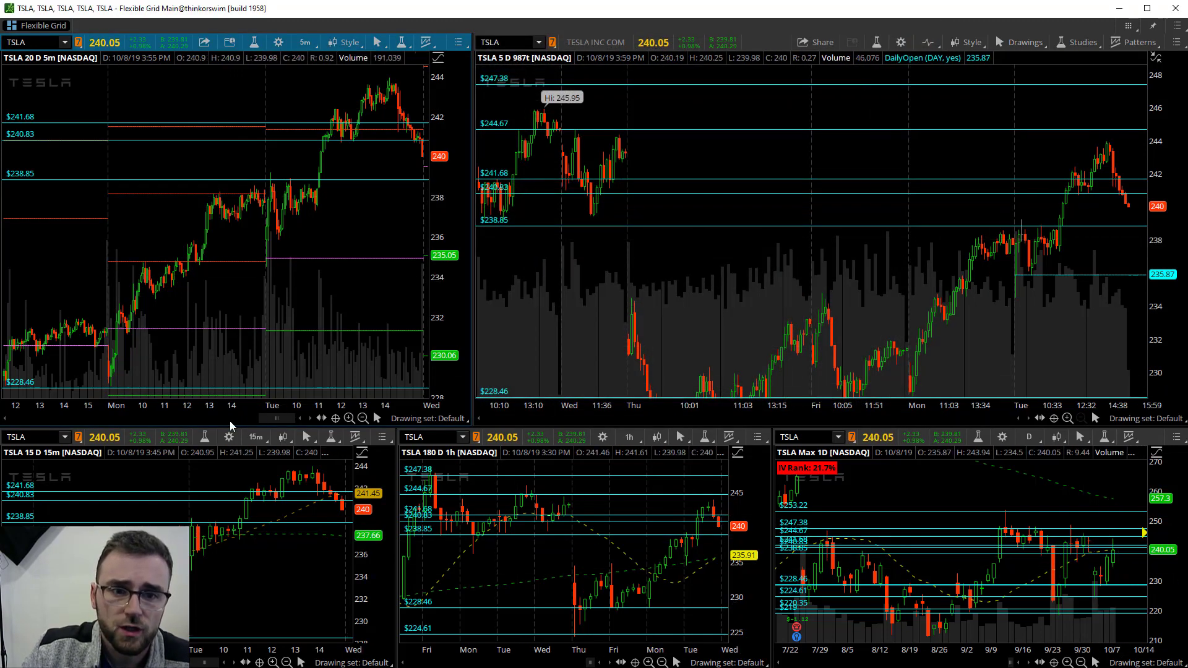
pyautogui.moveTo(294, 406); pyautogui.dragTo(99, 406)
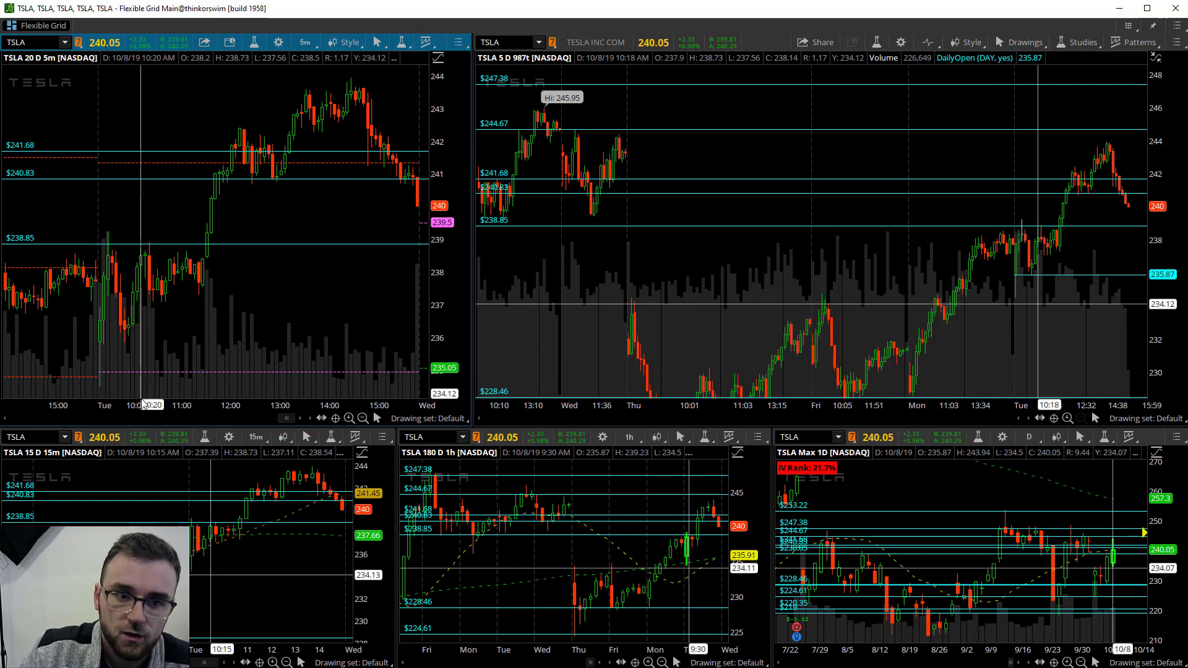
pyautogui.moveTo(138, 405); pyautogui.dragTo(154, 405)
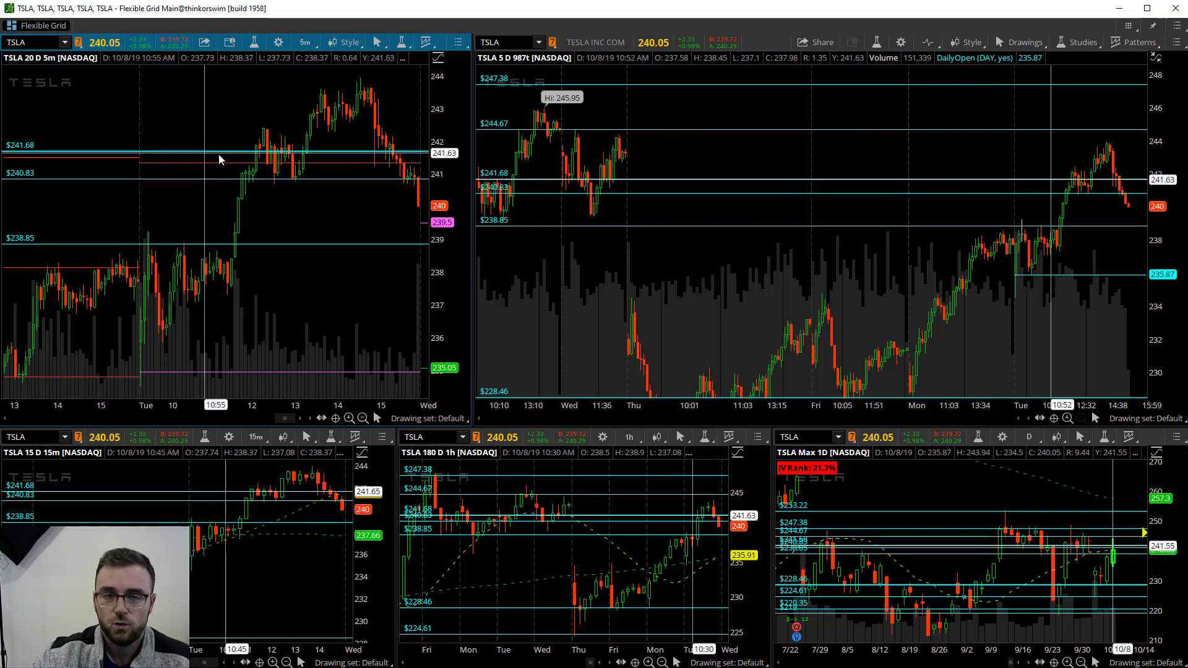
# - Compress the TSLA 5-minute chart's price axis to view the levels up to $253.22 and restore its automatic scaling
pyautogui.moveTo(431, 95); pyautogui.dragTo(368, 164)
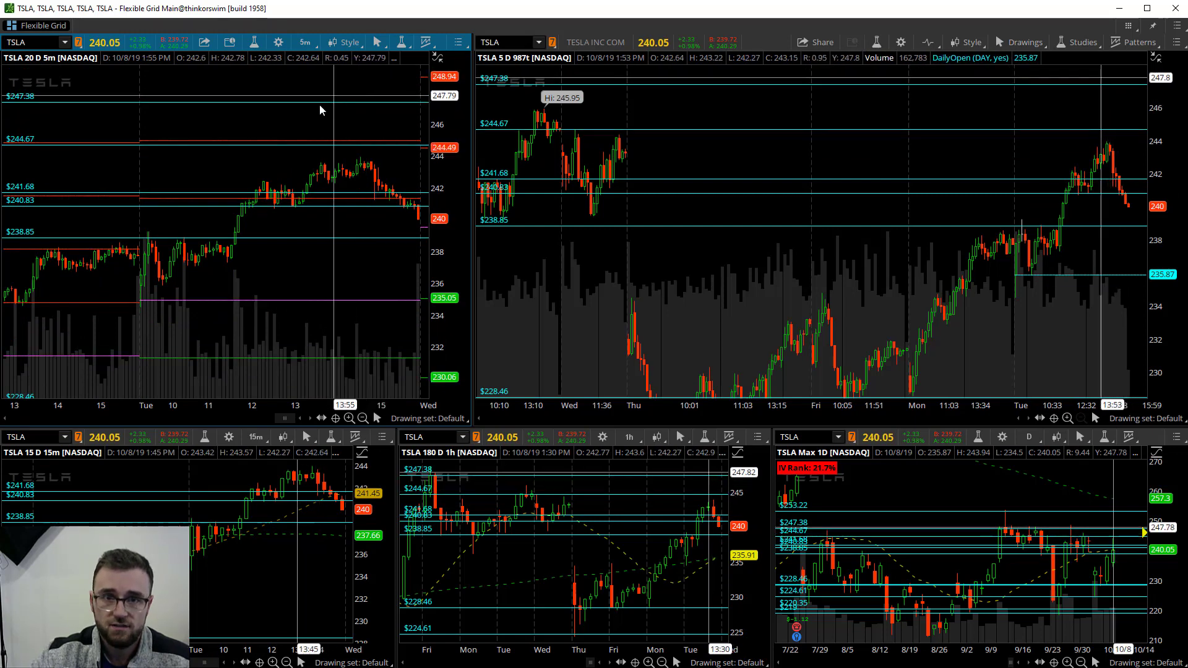
pyautogui.moveTo(435, 155); pyautogui.dragTo(437, 247)
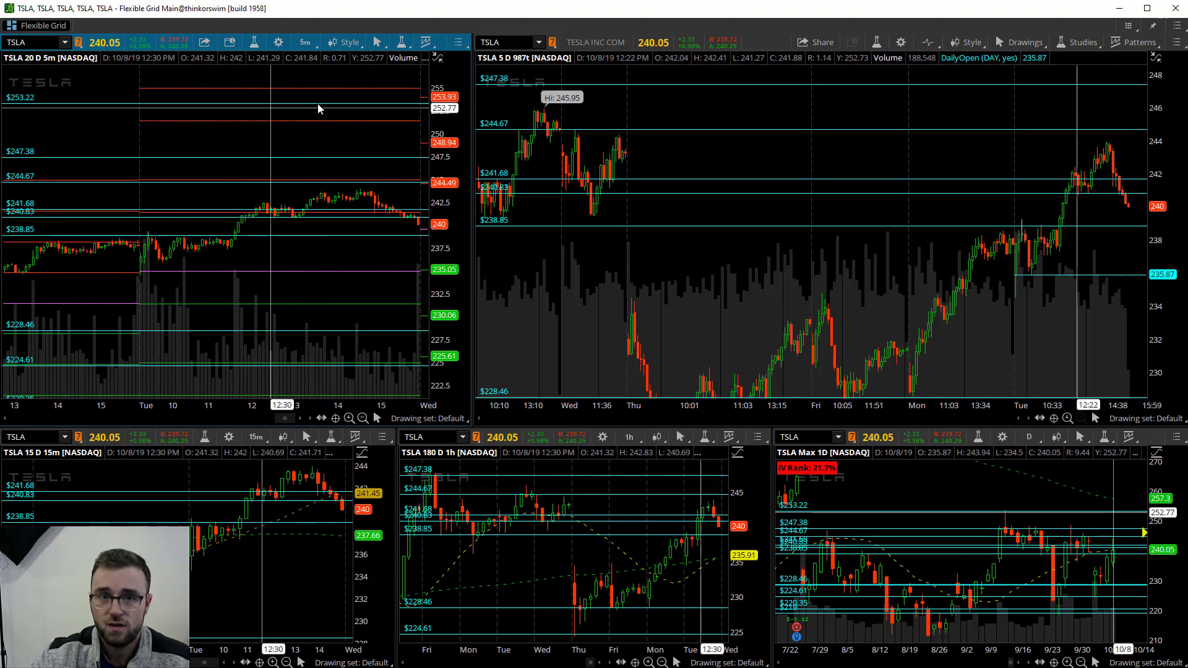
pyautogui.doubleClick(448, 187)
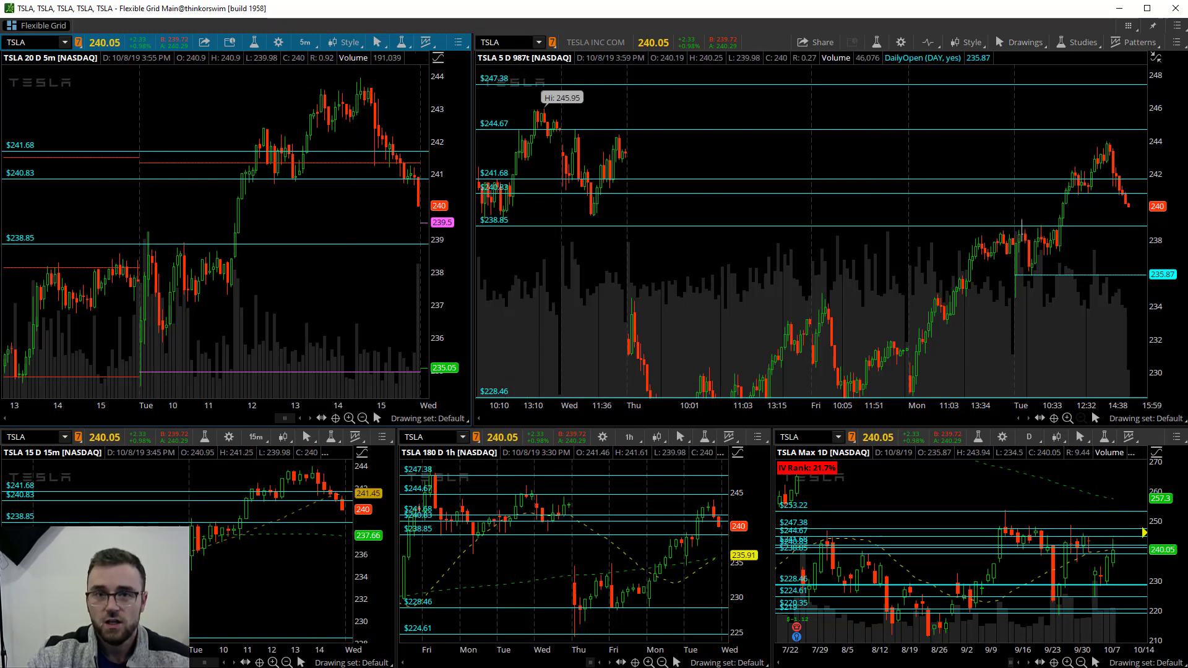
# - Switch the linked charts to /NQ and zoom out the 987-tick chart to inspect the $7697.75 price level
pyautogui.click(495, 42)
pyautogui.write('/NQ')
pyautogui.press('Return')
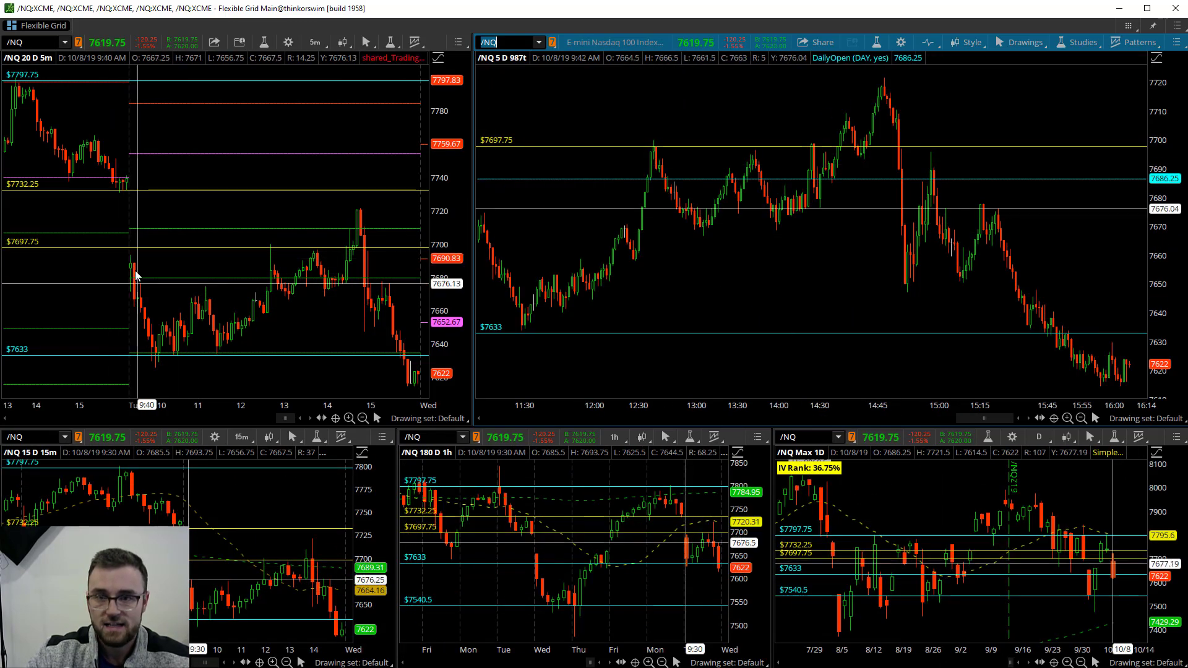
pyautogui.scroll(-5, 838, 345)
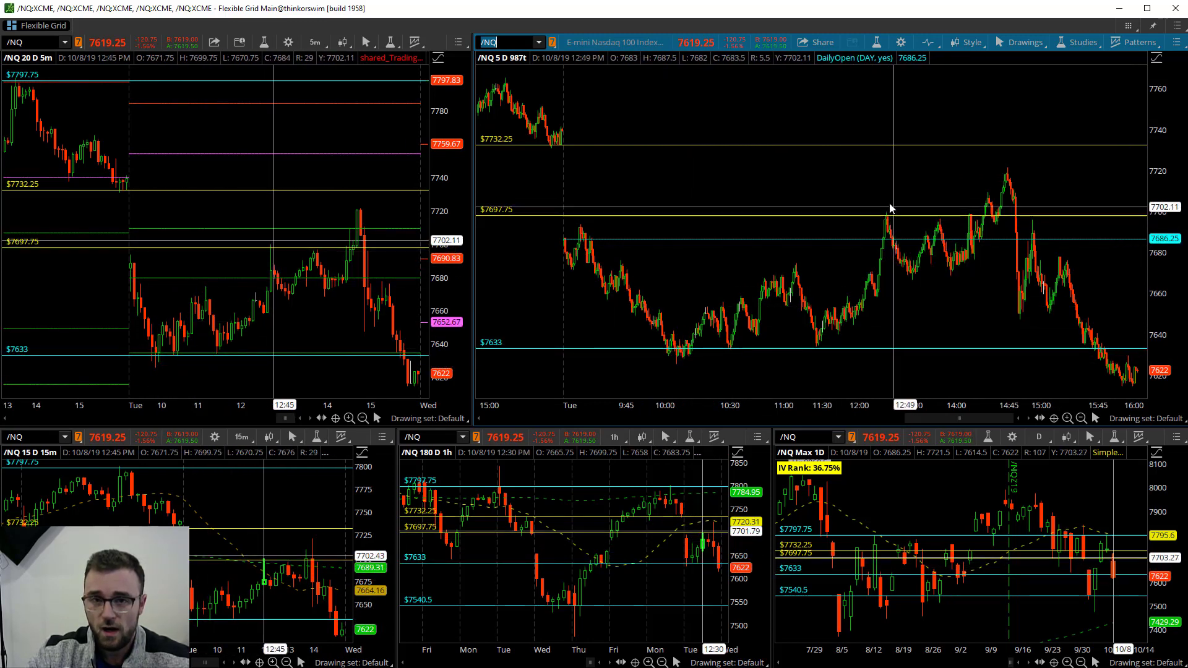
pyautogui.moveTo(891, 220)
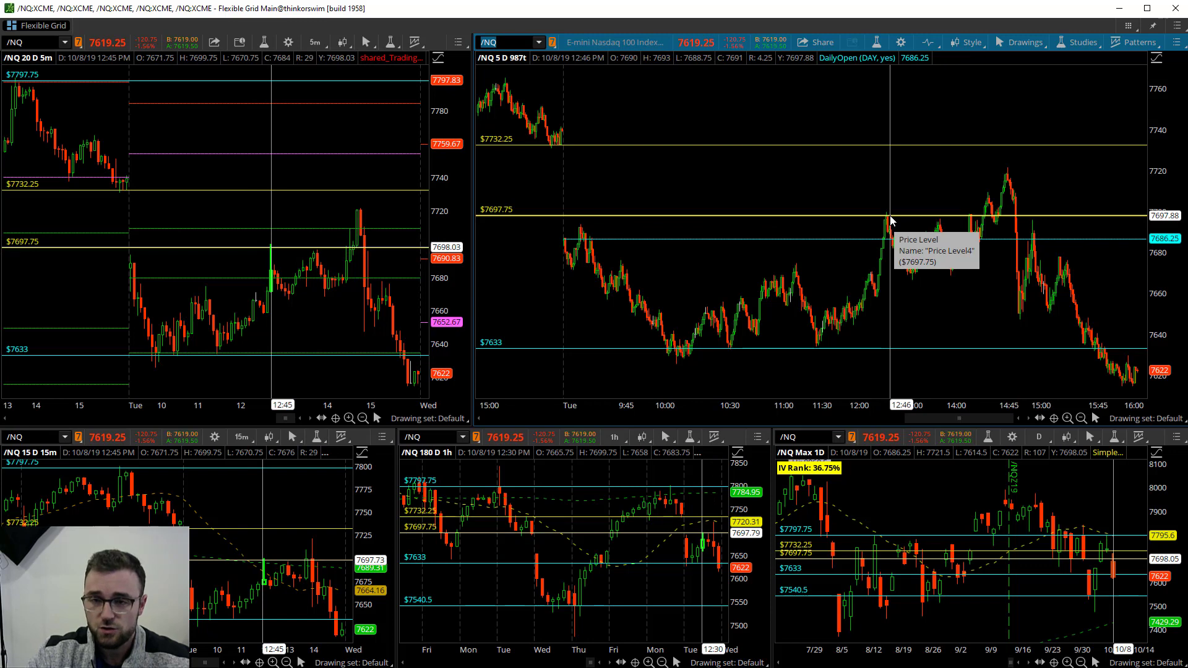
# - Switch the linked charts from /NQ back to TSLA
pyautogui.write('/')
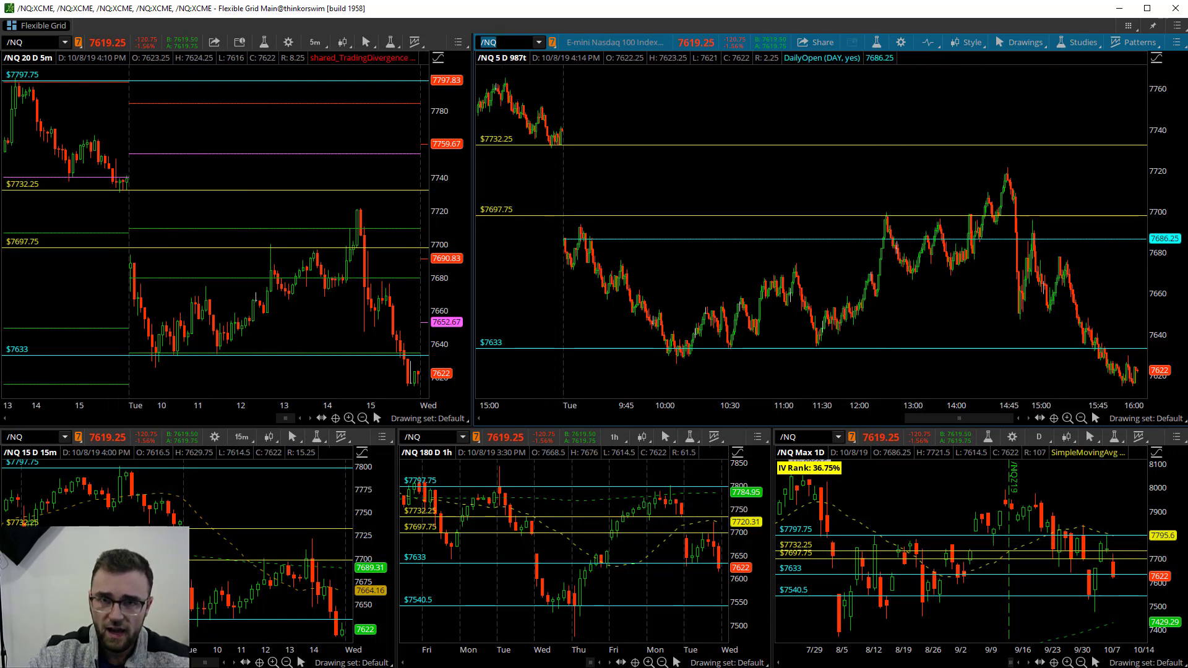
pyautogui.write('TSLA')
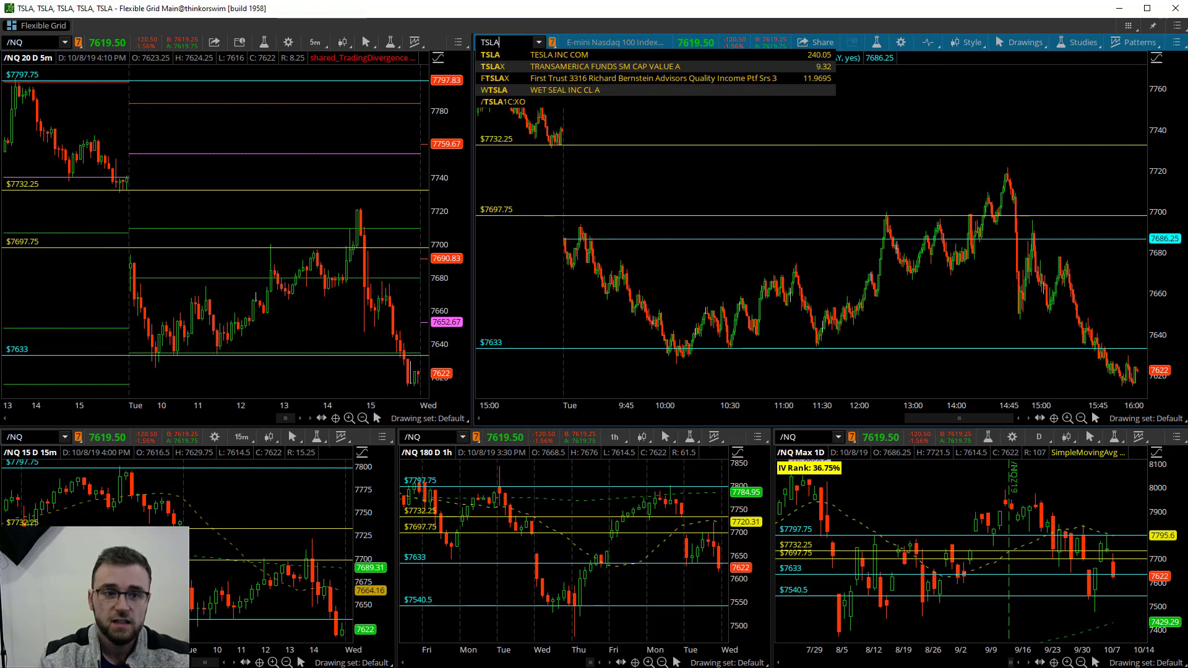
pyautogui.press('Return')
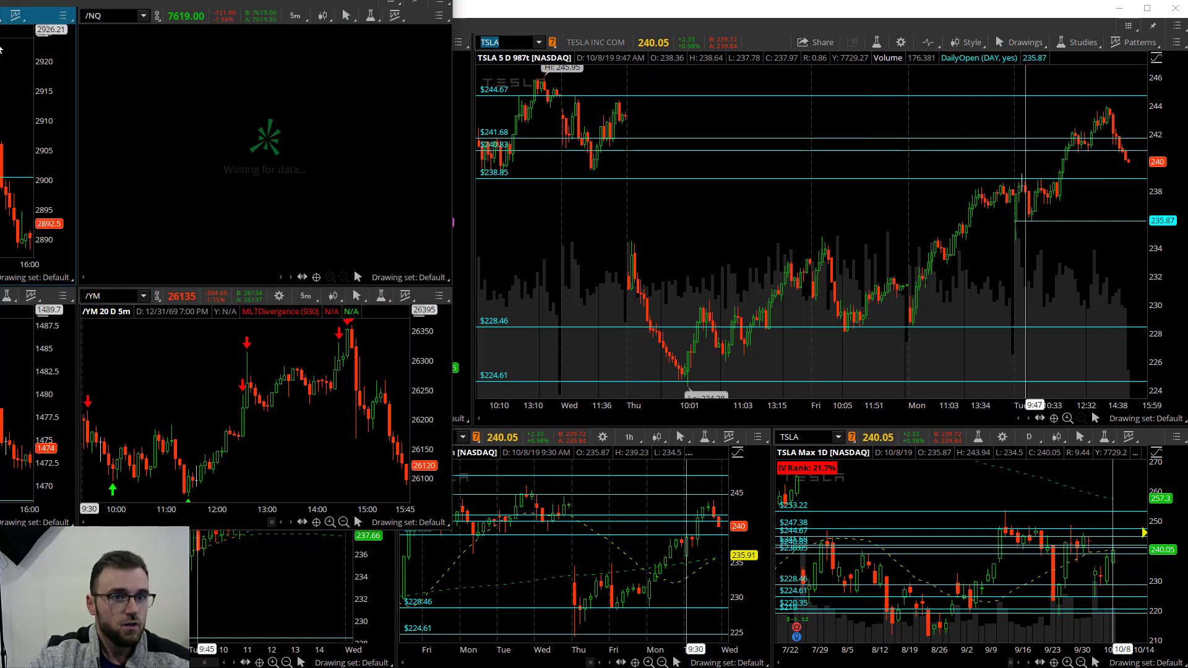
# - Place the four-chart futures window over the TSLA charts and inspect the /NQ 5-minute chart around the $7697.75 price level
pyautogui.moveTo(380, 15); pyautogui.dragTo(622, 70)
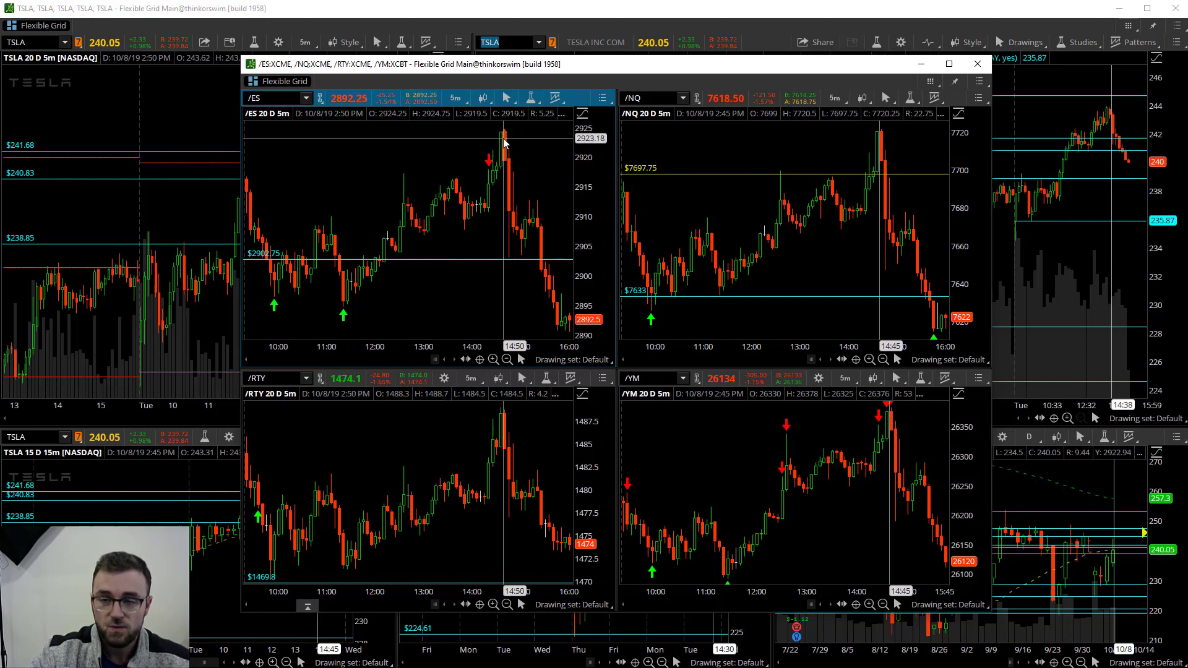
pyautogui.click(883, 178)
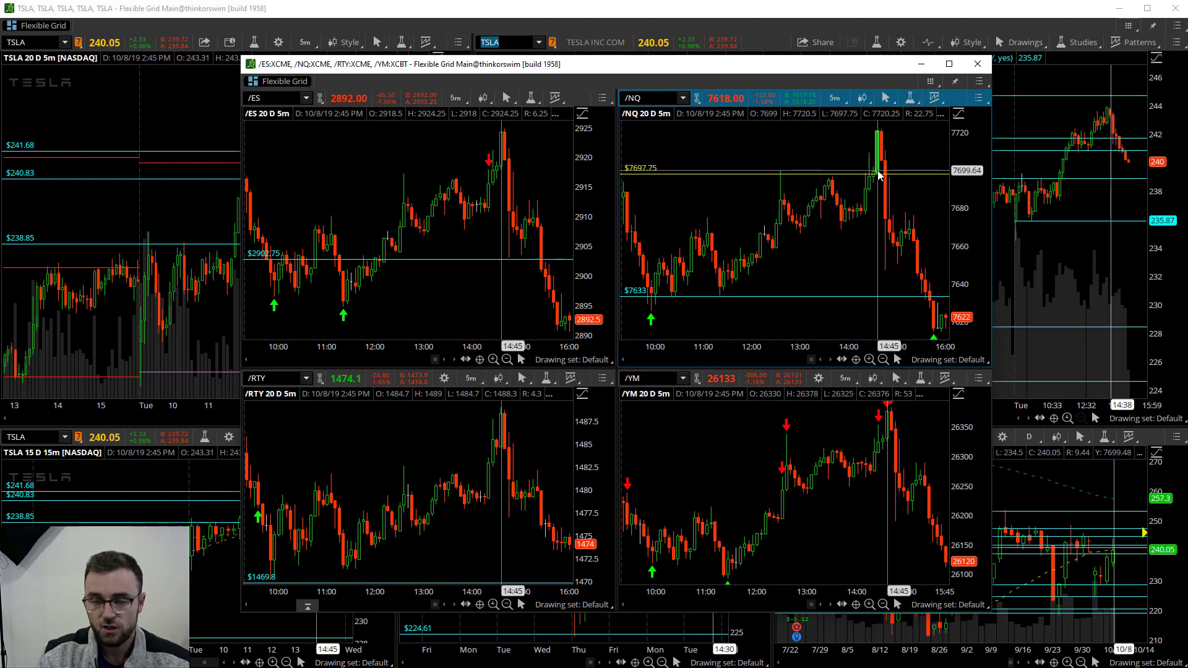
# - Draw a price level at about $2922.77 near the afternoon peak of the /ES 5-minute chart and return to the pointer
pyautogui.rightClick(501, 147)
pyautogui.click(539, 186)
pyautogui.click(518, 142)
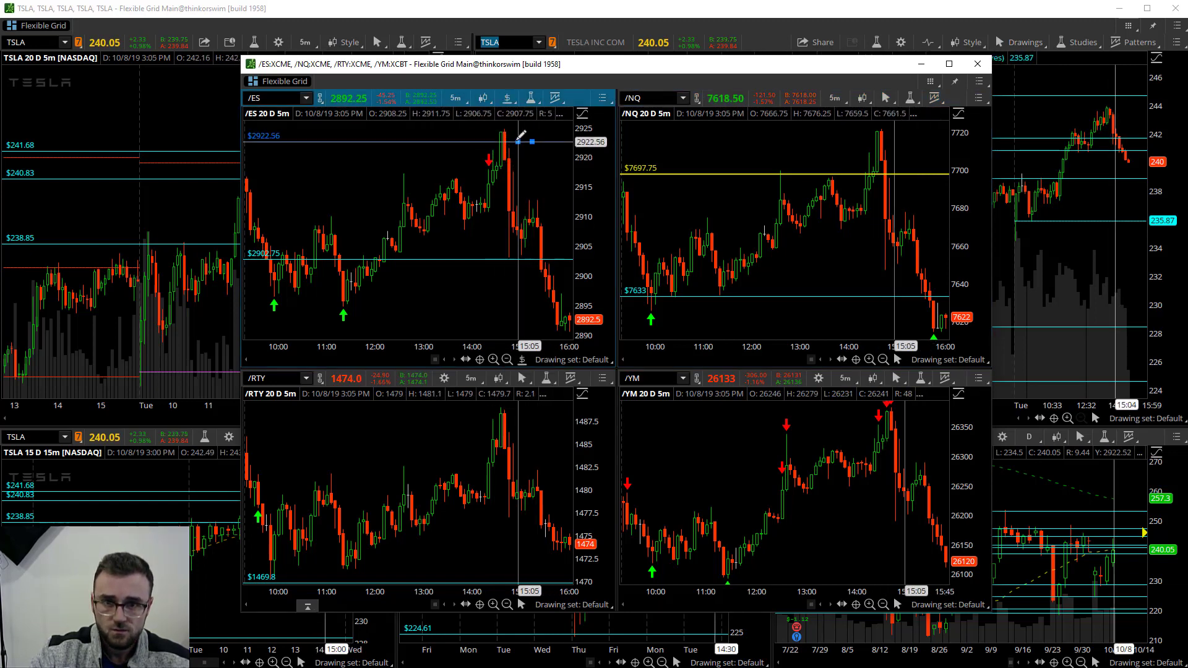
pyautogui.moveTo(521, 135); pyautogui.dragTo(517, 135)
pyautogui.rightClick(551, 174)
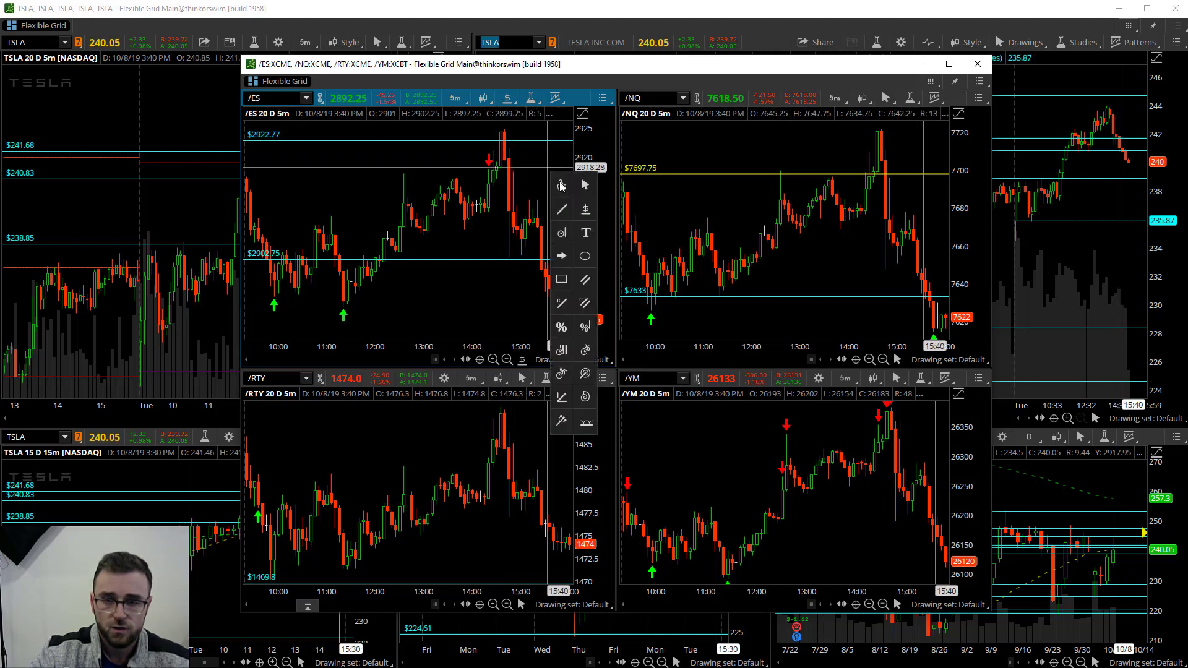
pyautogui.click(582, 185)
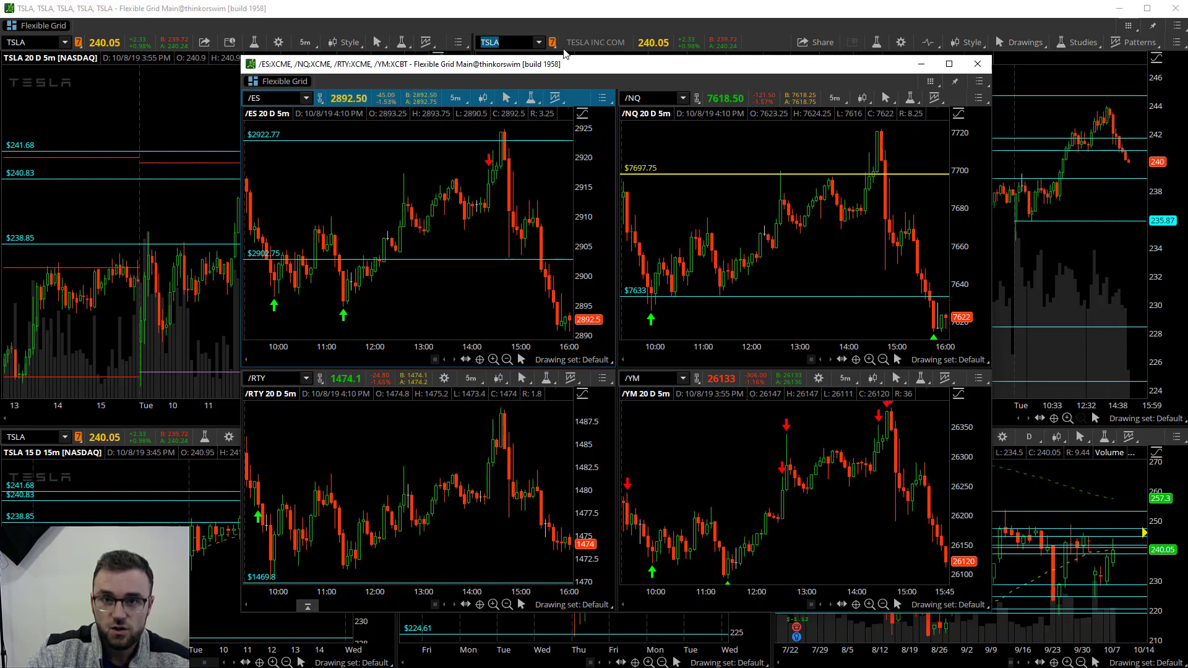
# - Move the futures window aside to compare it with the TSLA 5-minute chart's afternoon high, and close the futures window
pyautogui.moveTo(619, 63); pyautogui.dragTo(805, 78)
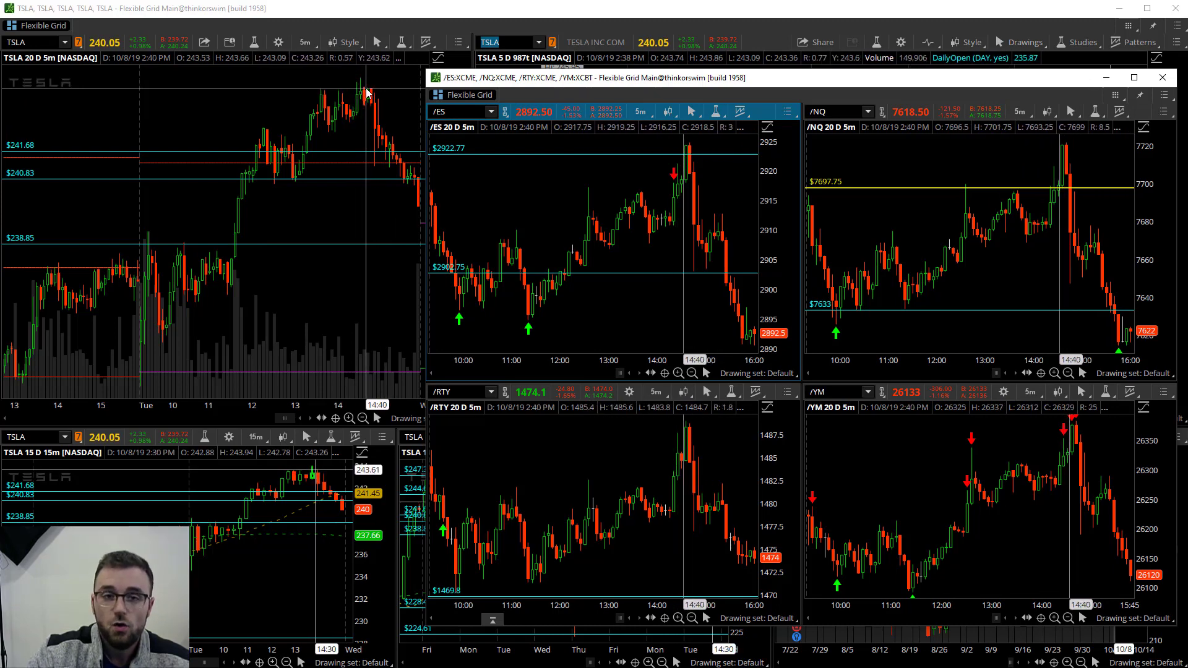
pyautogui.moveTo(732, 77); pyautogui.dragTo(412, 62)
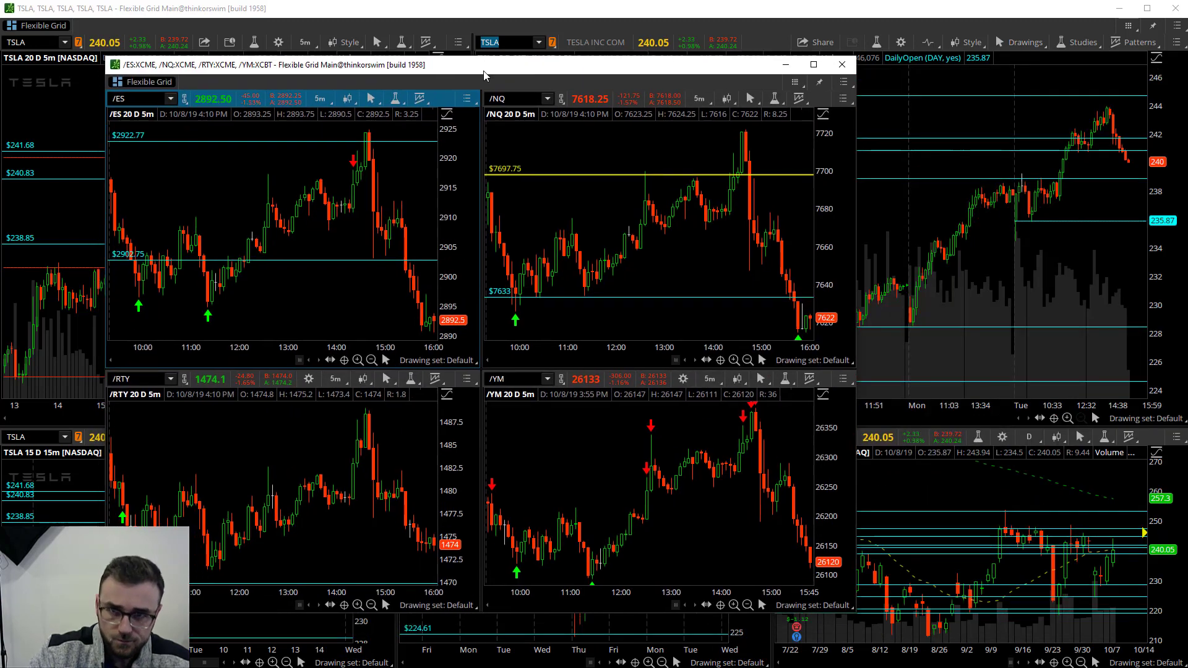
pyautogui.click(843, 62)
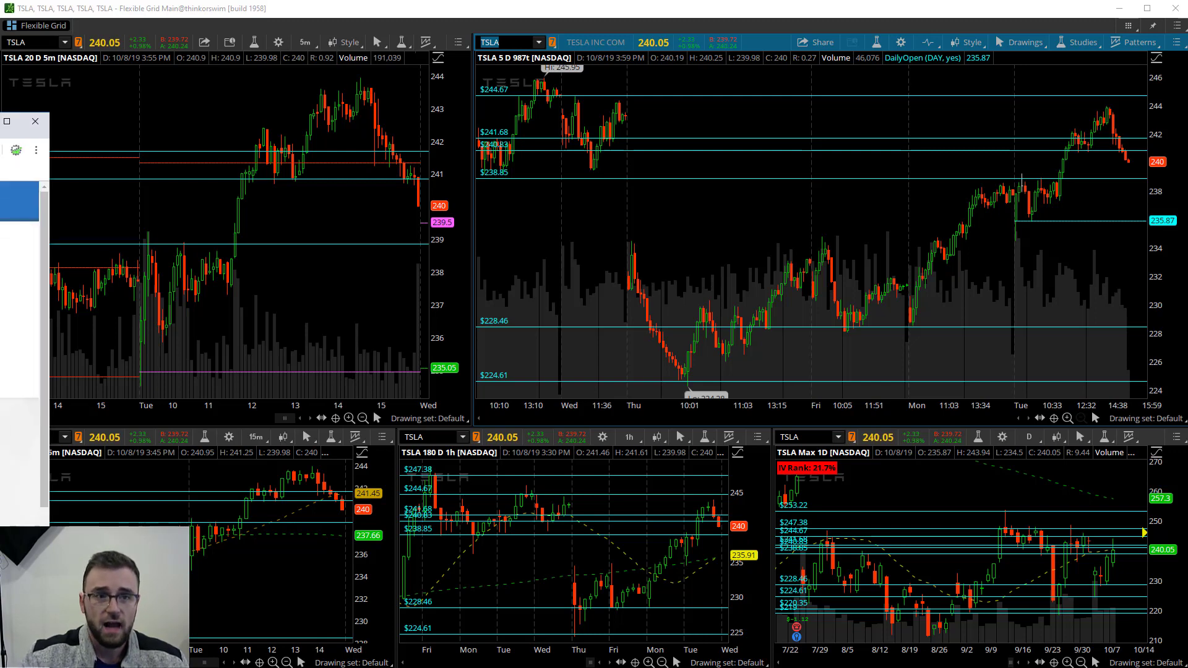
# - Bring the Chrome window with the Major League Trading funded-account webinar page over the TSLA charts
pyautogui.moveTo(0, 68); pyautogui.dragTo(678, 18)
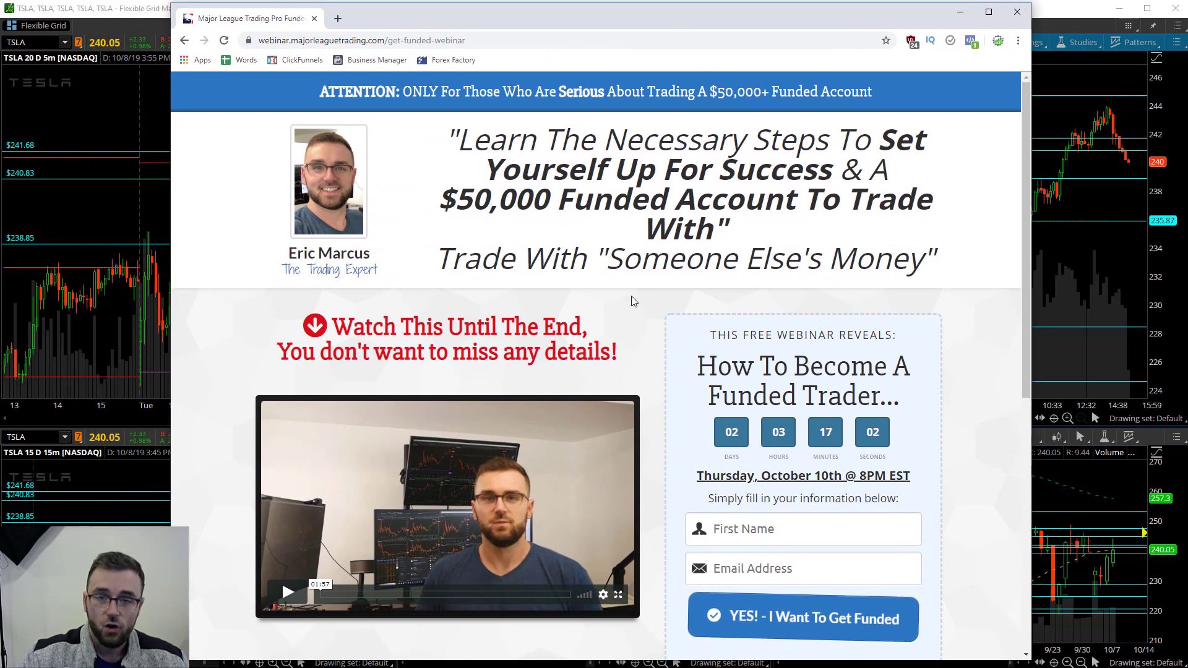